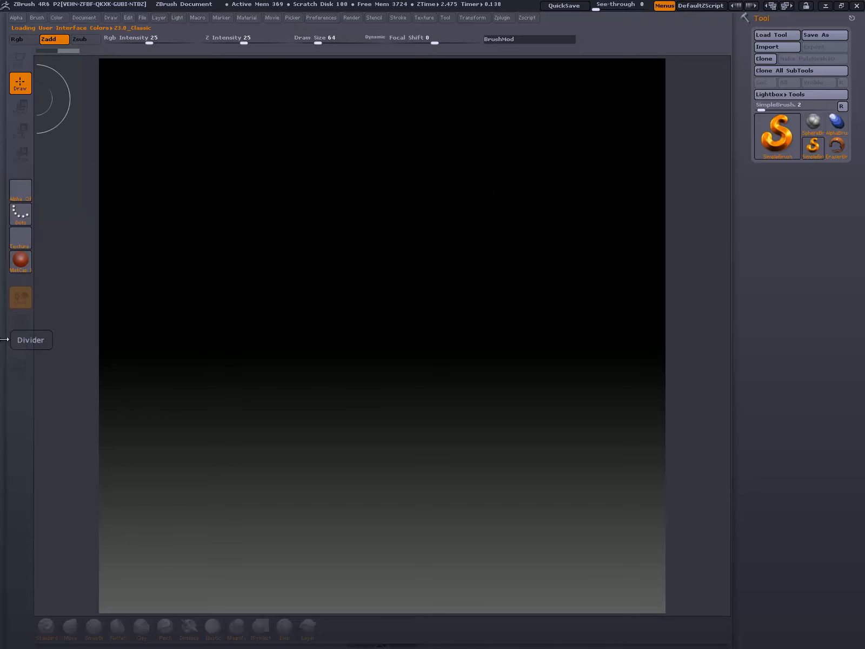
# - Open the left tray, dock the Draw palette in it and show the Front-Back grid settings
pyautogui.click(6, 338)
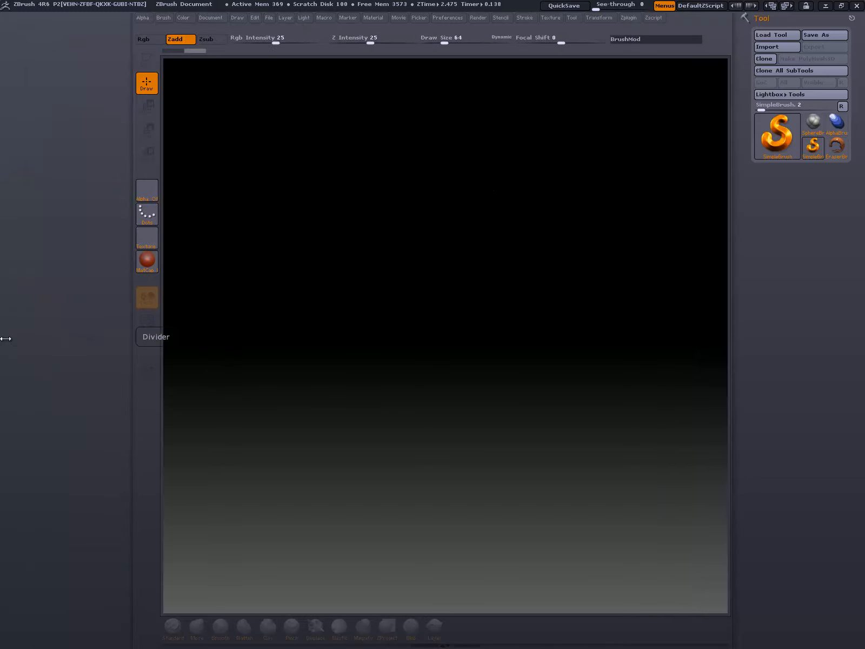
pyautogui.click(239, 18)
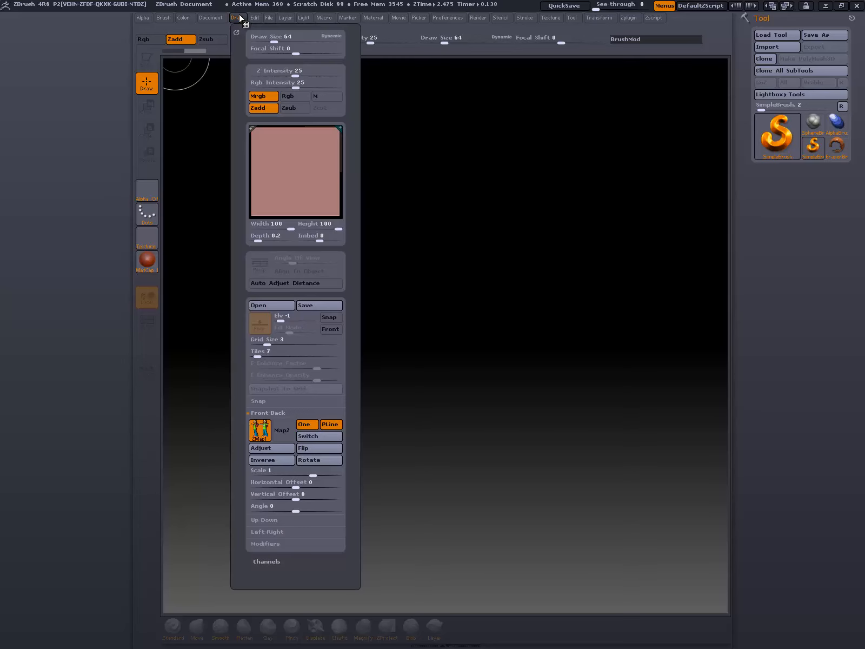
pyautogui.moveTo(236, 31); pyautogui.dragTo(94, 139)
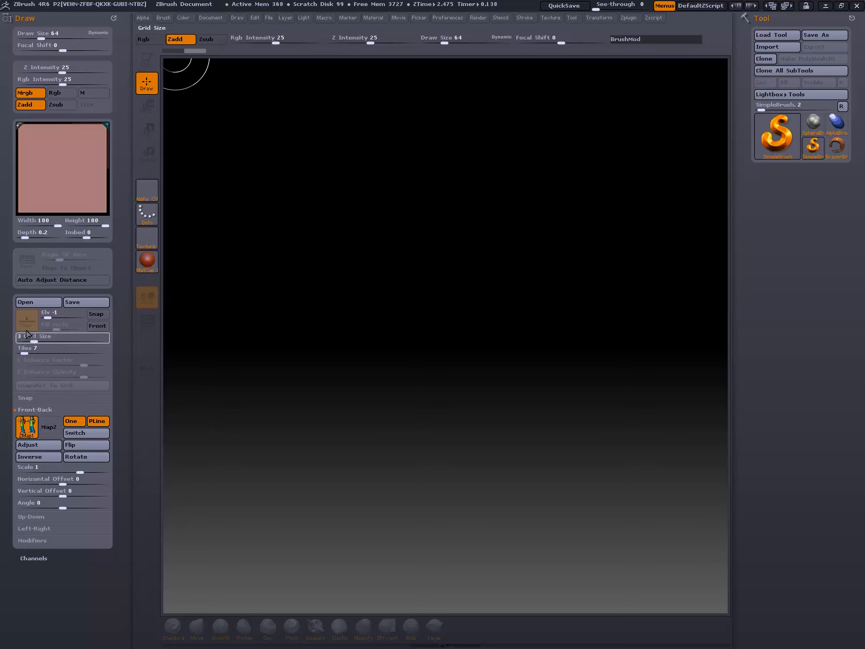
pyautogui.click(32, 411)
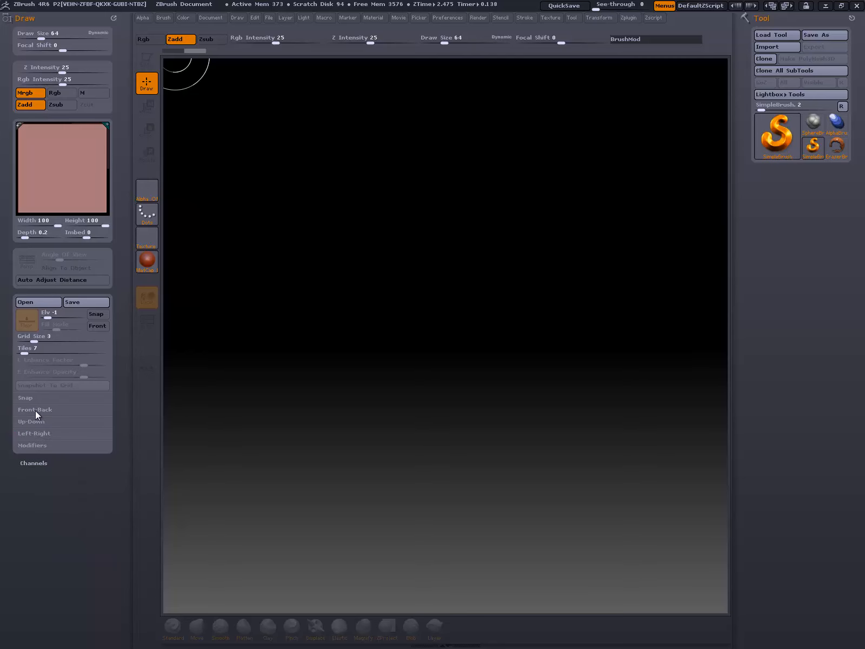
pyautogui.click(35, 411)
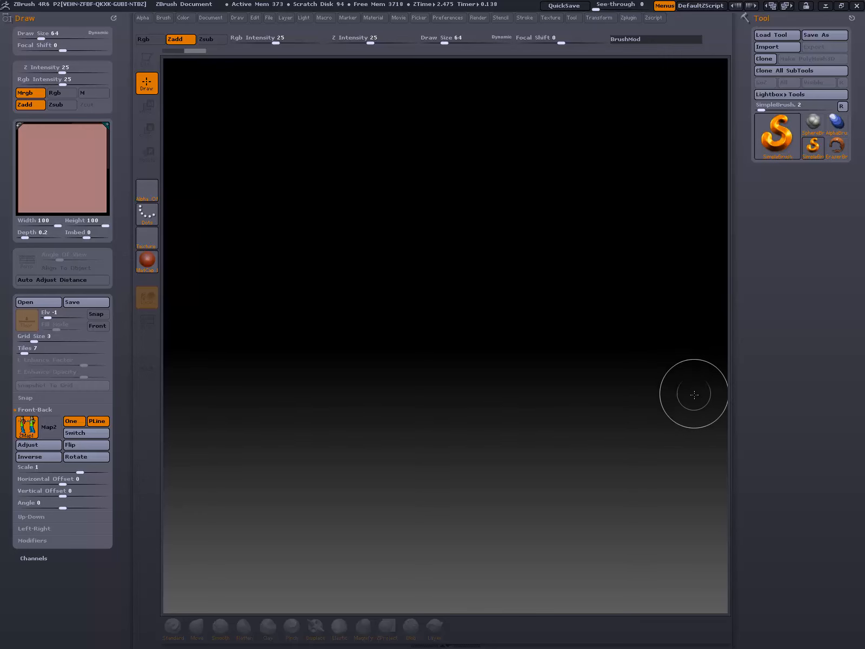
# - Draw a ZSphere near the middle of the canvas and put it into Edit mode
pyautogui.click(773, 132)
pyautogui.click(542, 211)
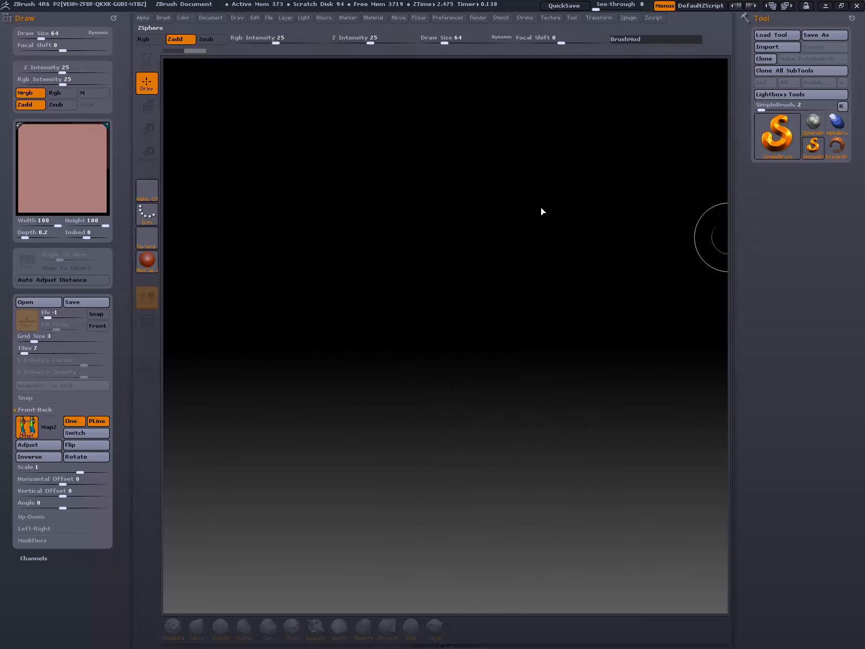
pyautogui.moveTo(460, 282)
pyautogui.mouseDown()
pyautogui.moveTo(471, 330)
pyautogui.moveTo(453, 435)
pyautogui.mouseUp()
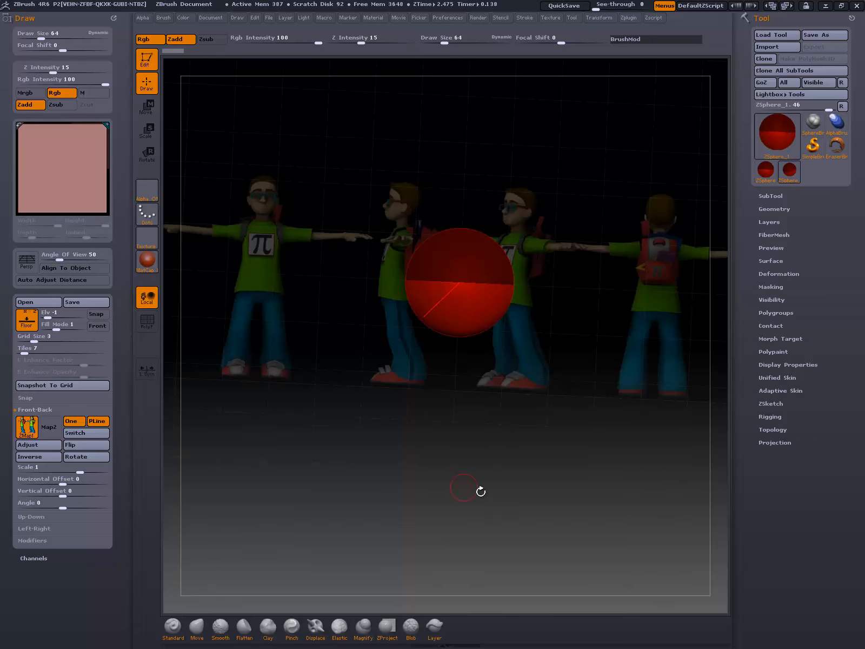
pyautogui.moveTo(509, 474); pyautogui.dragTo(355, 342)
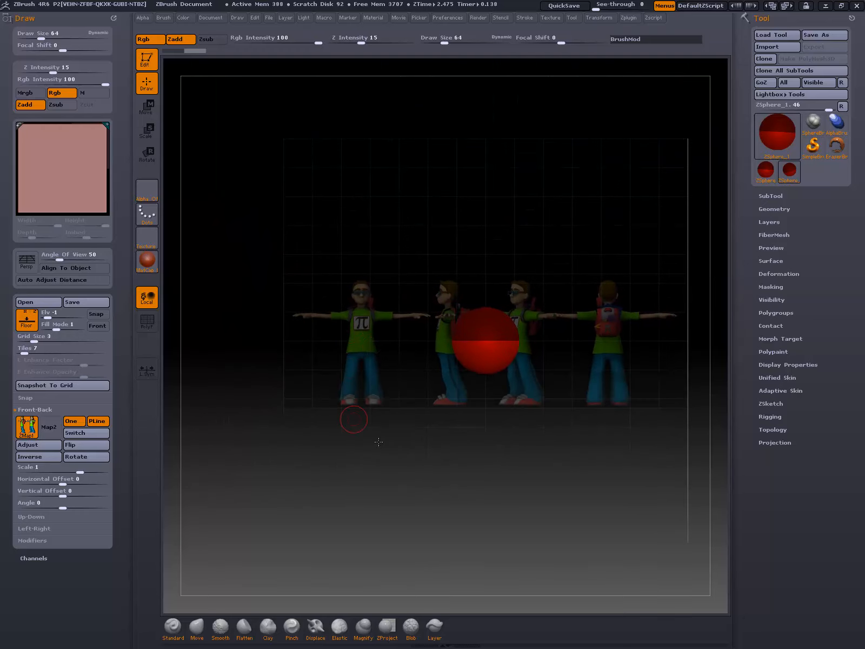
pyautogui.moveTo(378, 441); pyautogui.dragTo(415, 390)
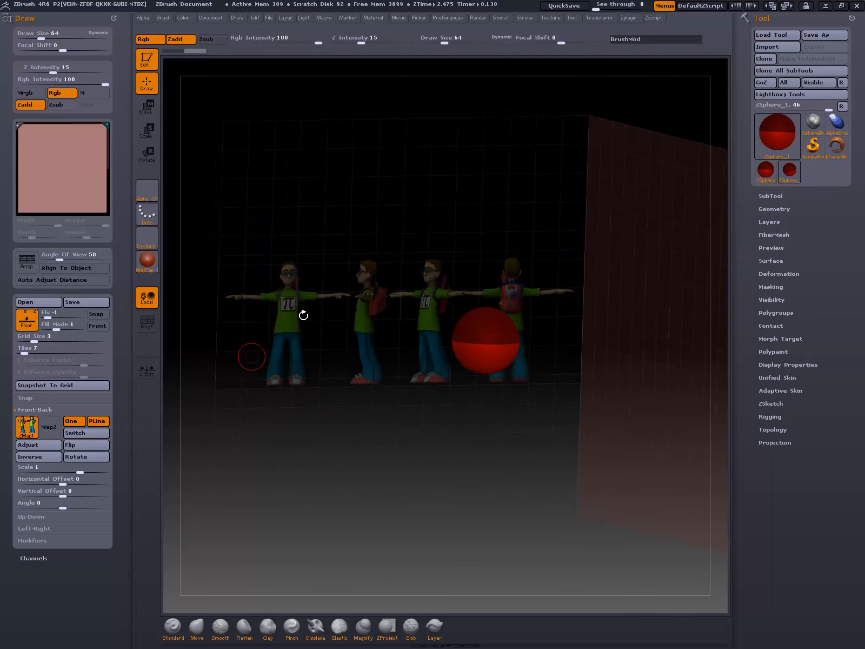
# - Toggle the floor grid off and on, and switch its X, Y and Z planes individually
pyautogui.click(69, 409)
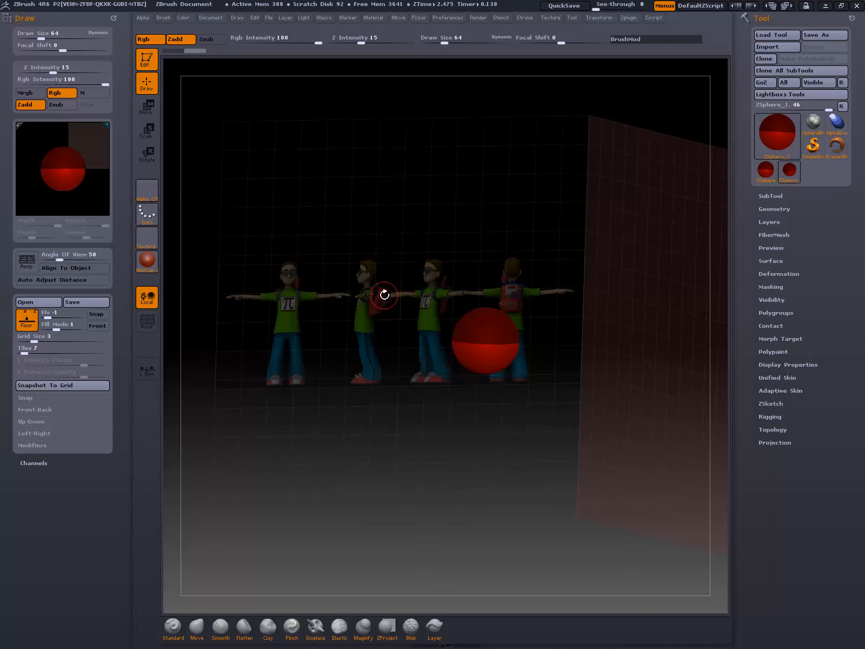
pyautogui.click(28, 322)
pyautogui.click(29, 324)
pyautogui.click(31, 323)
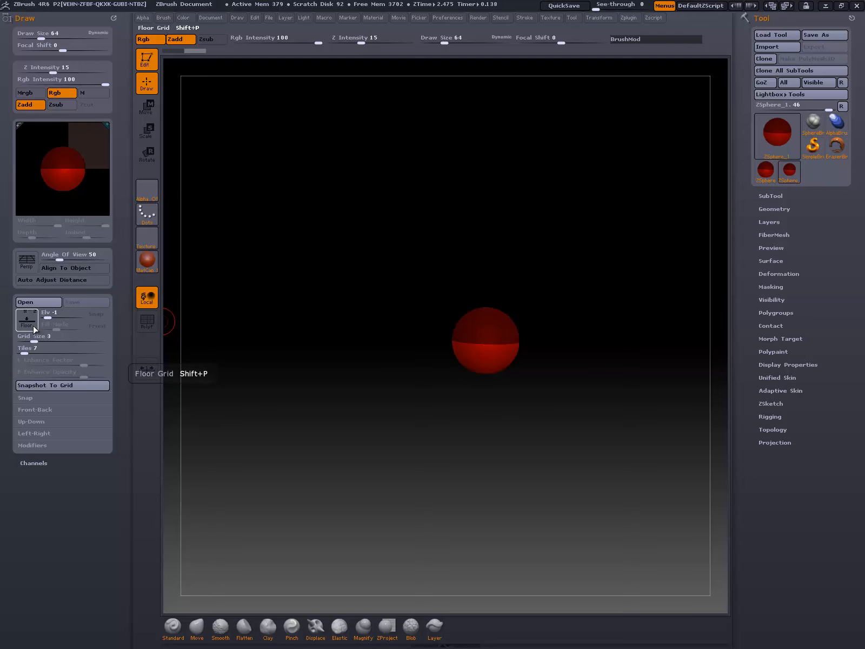
pyautogui.click(29, 319)
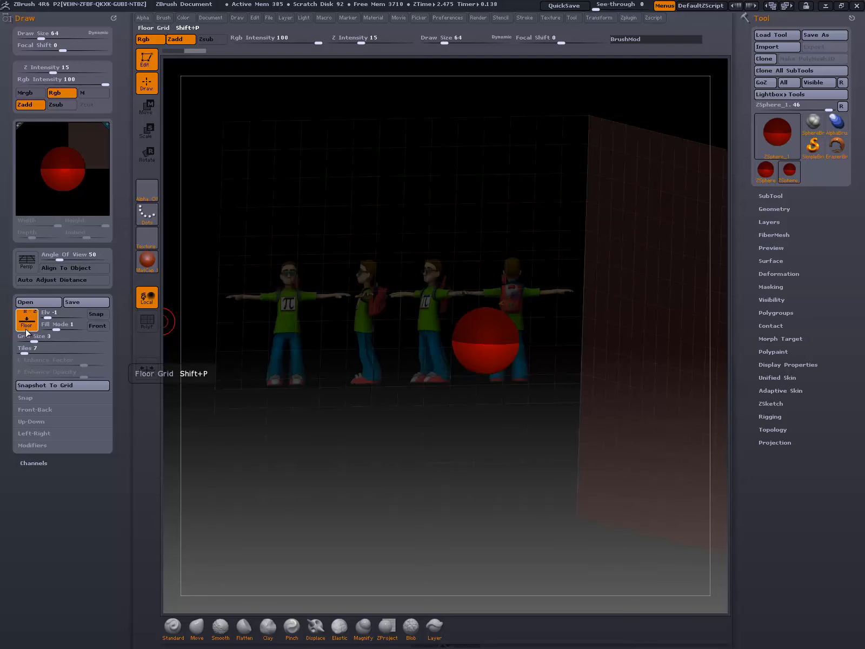
pyautogui.click(26, 318)
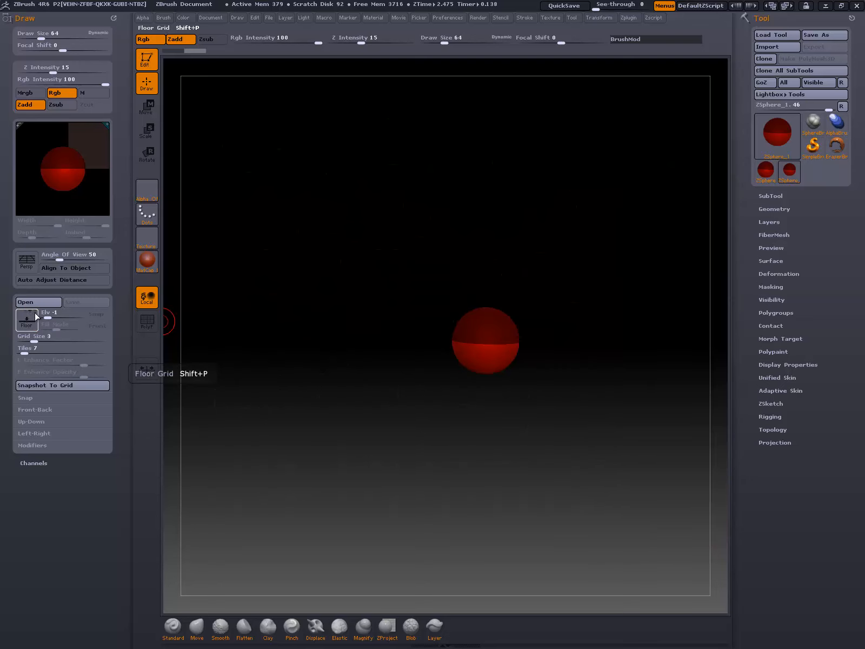
pyautogui.click(34, 317)
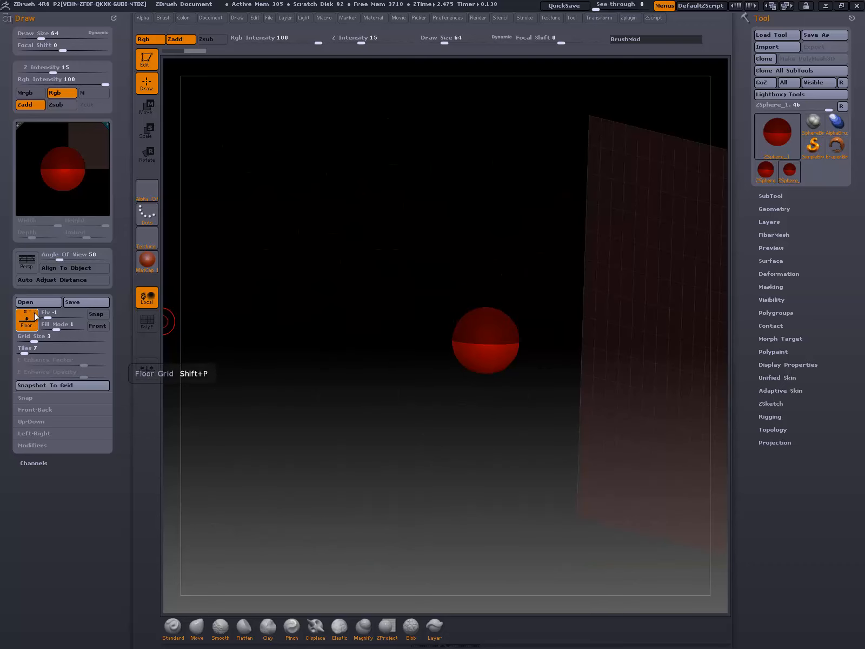
pyautogui.click(26, 313)
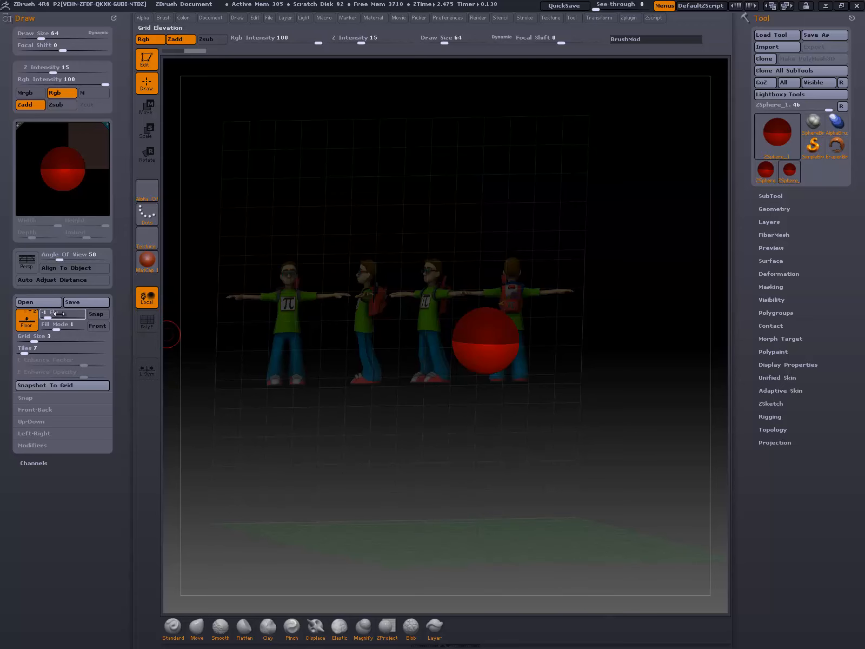
pyautogui.click(26, 312)
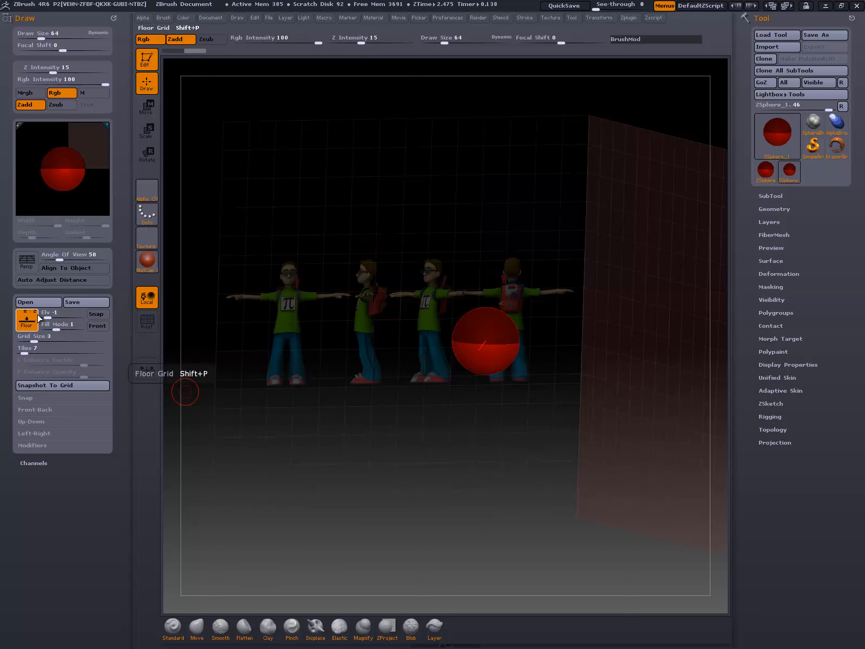
# - Import Concept.bmp as Map1 of the Front-Back grid plane
pyautogui.click(38, 409)
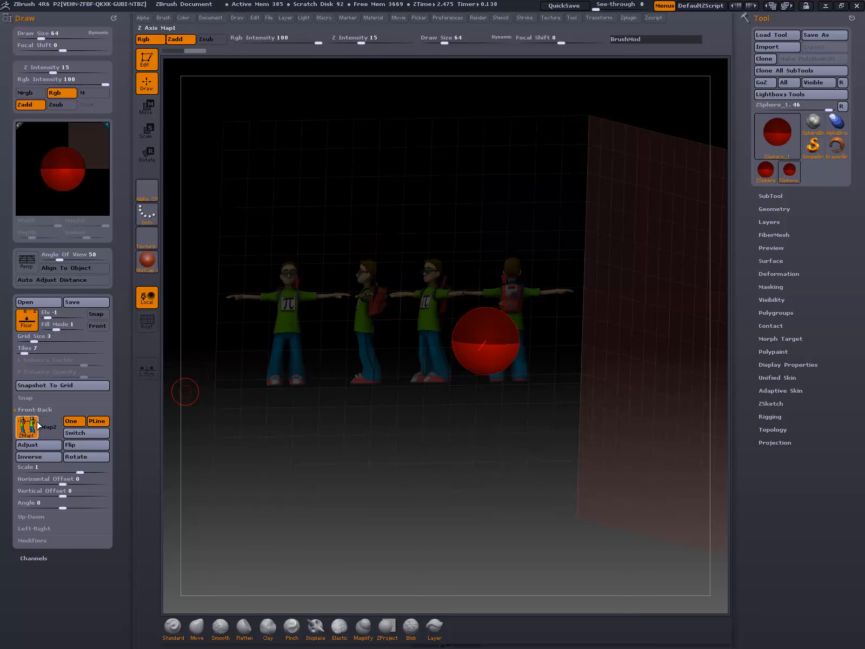
pyautogui.click(33, 426)
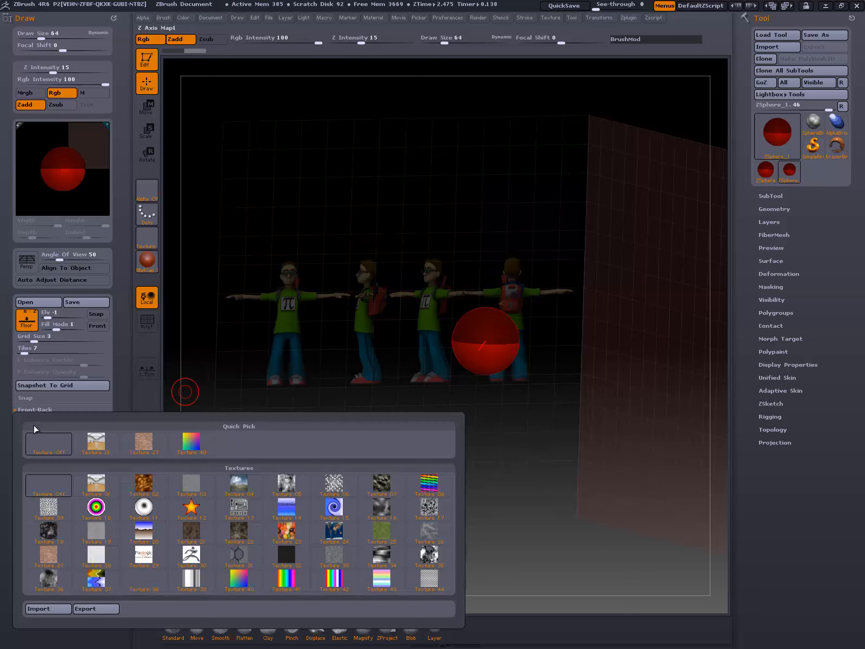
pyautogui.click(52, 606)
pyautogui.doubleClick(479, 408)
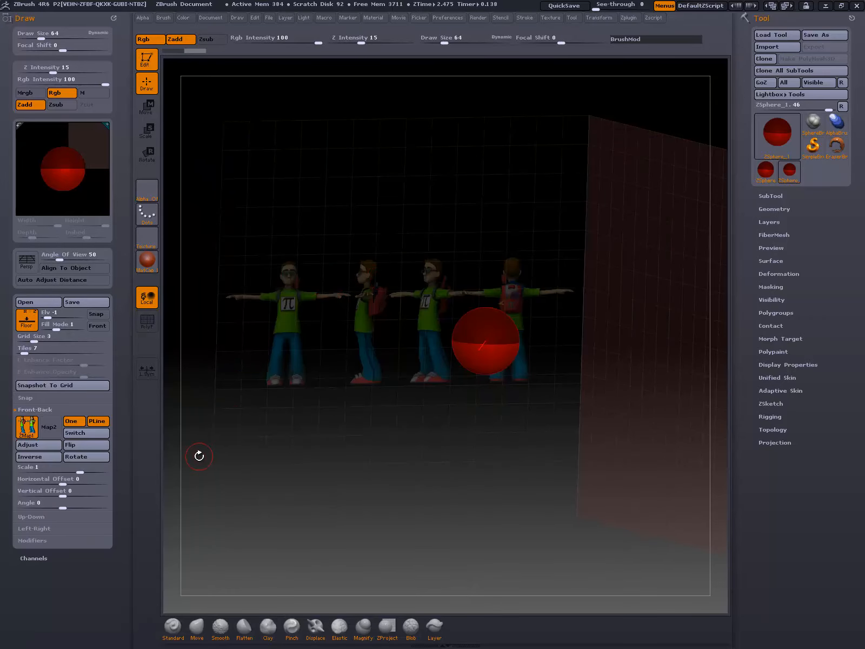
# - Set the floor grid's Fill Mode to 3
pyautogui.click(43, 327)
pyautogui.click(56, 328)
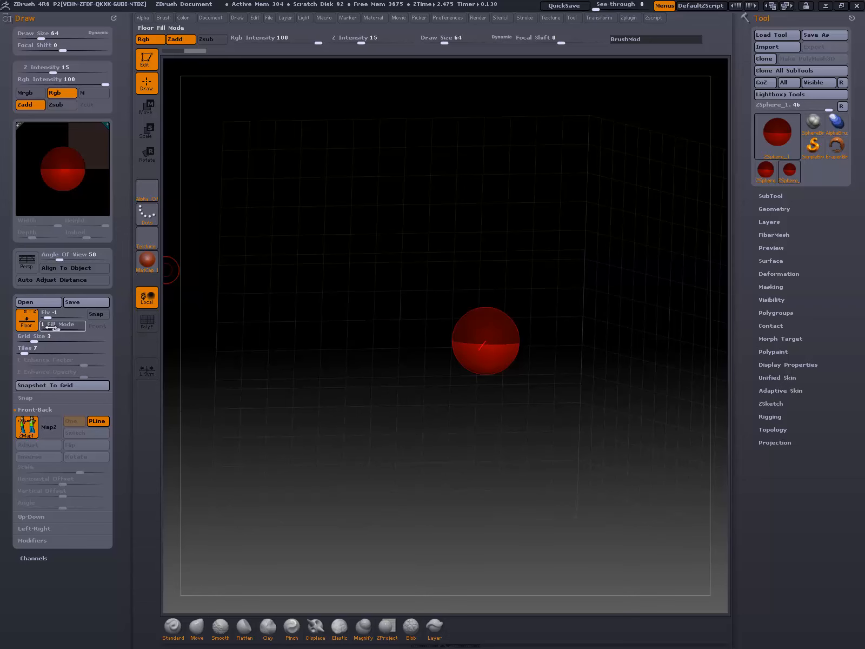
pyautogui.click(69, 327)
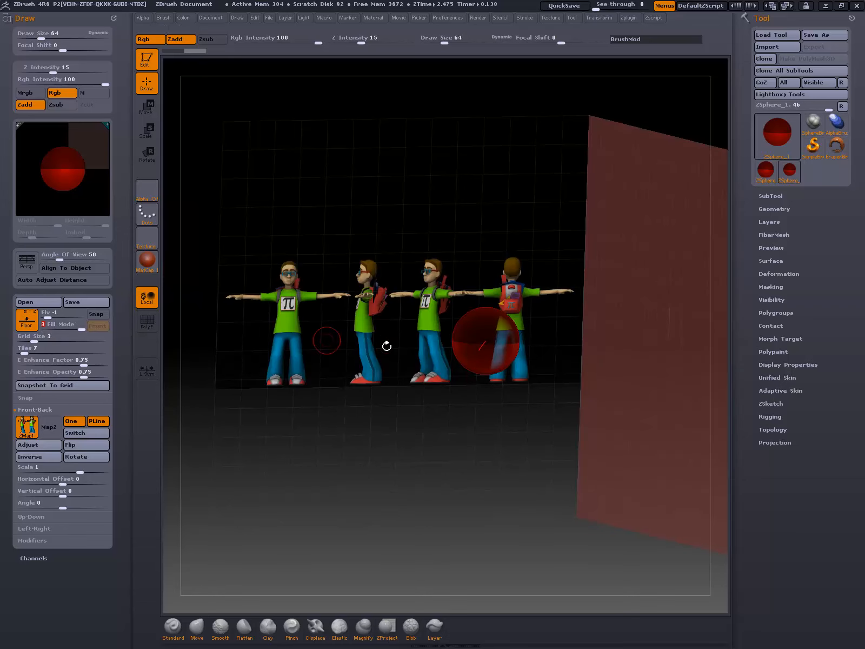
# - Set the Front-Back reference image's scale to 2, with horizontal offset 1 and vertical offset 0.2287
pyautogui.moveTo(494, 472)
pyautogui.mouseDown()
pyautogui.moveTo(476, 457)
pyautogui.moveTo(486, 462)
pyautogui.mouseUp()
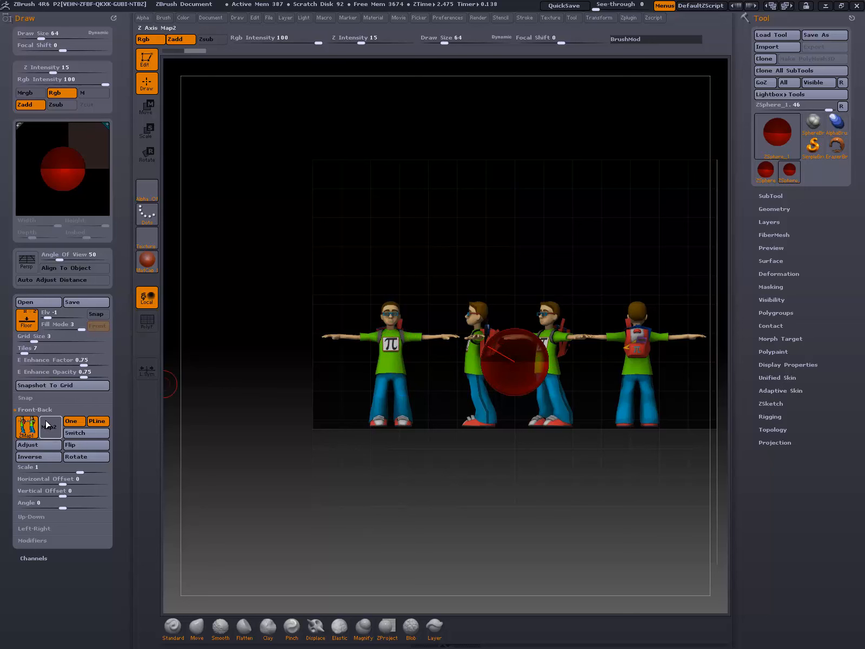
pyautogui.click(58, 487)
pyautogui.moveTo(60, 482); pyautogui.dragTo(97, 484)
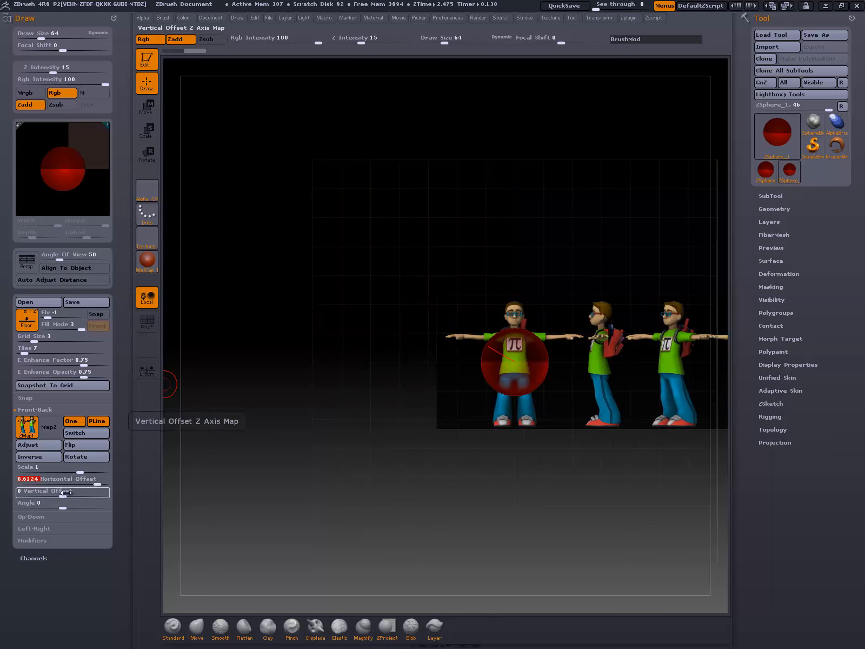
pyautogui.moveTo(64, 495); pyautogui.dragTo(78, 496)
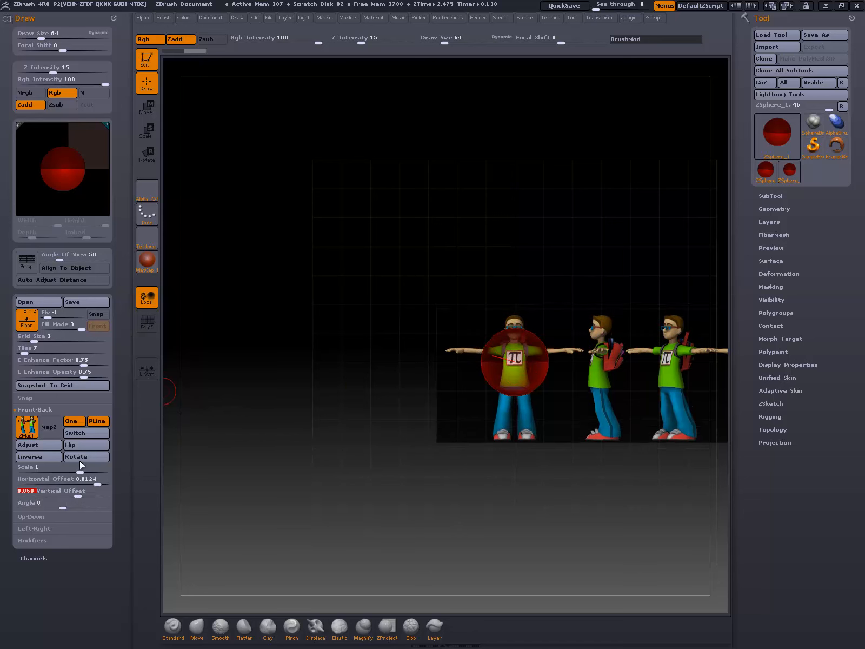
pyautogui.moveTo(80, 470)
pyautogui.mouseDown()
pyautogui.moveTo(105, 474)
pyautogui.moveTo(86, 496)
pyautogui.moveTo(96, 495)
pyautogui.moveTo(87, 488)
pyautogui.mouseUp()
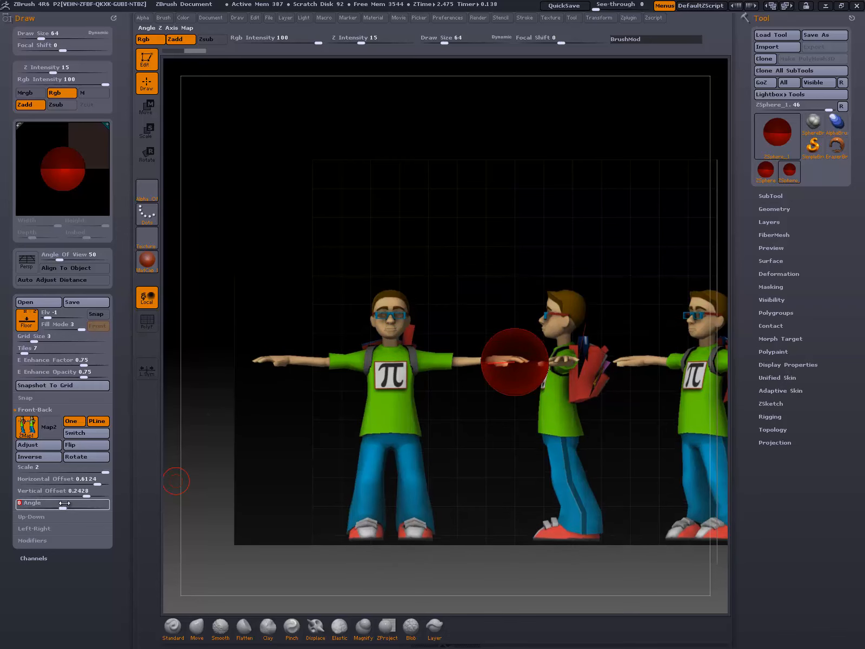
pyautogui.moveTo(98, 483); pyautogui.dragTo(108, 483)
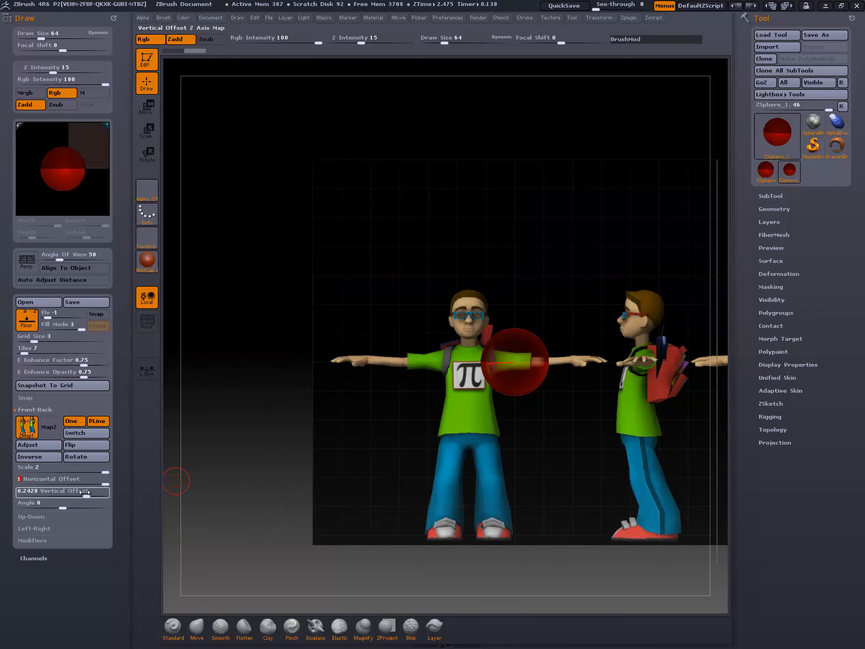
pyautogui.moveTo(88, 493); pyautogui.dragTo(87, 492)
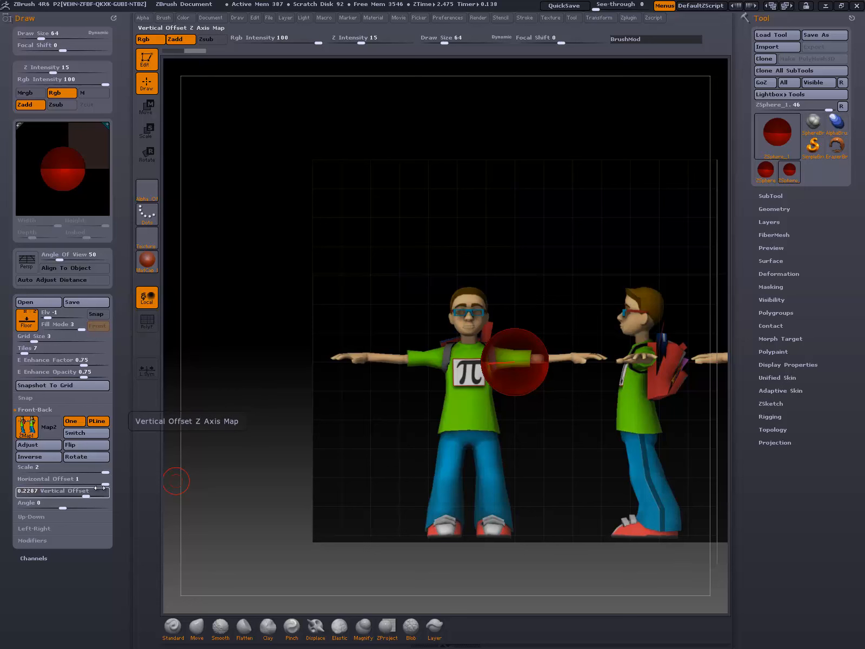
pyautogui.click(99, 488)
pyautogui.moveTo(100, 481); pyautogui.dragTo(173, 487)
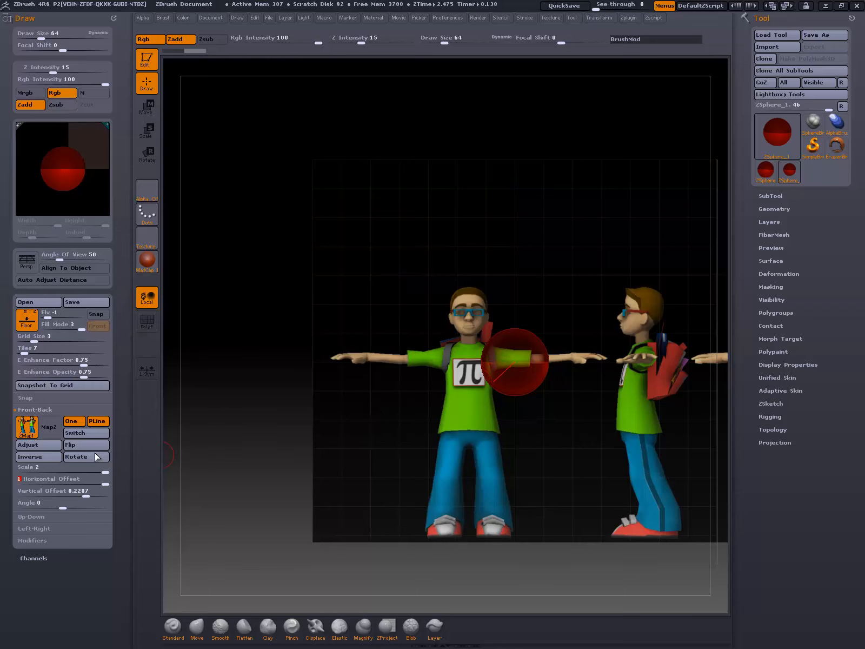
# - Import Concept.bmp as Map1 of the Left-Right grid plane and check it against the ZSphere
pyautogui.click(36, 529)
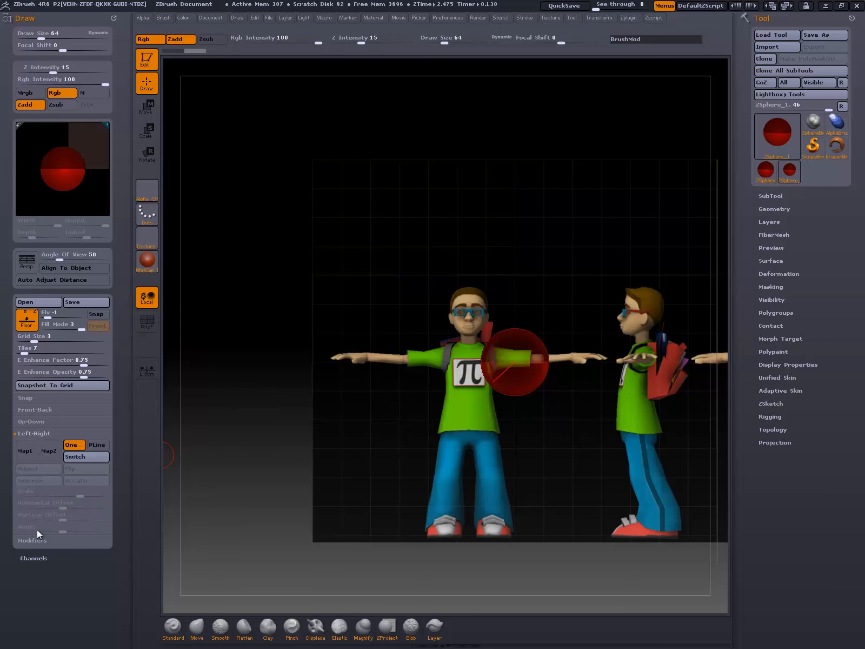
pyautogui.click(29, 454)
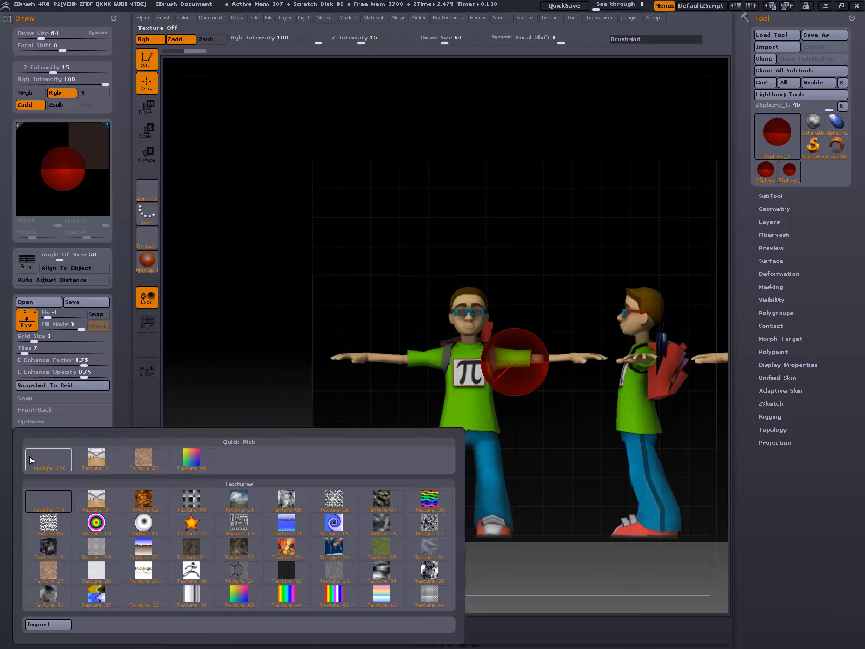
pyautogui.click(63, 624)
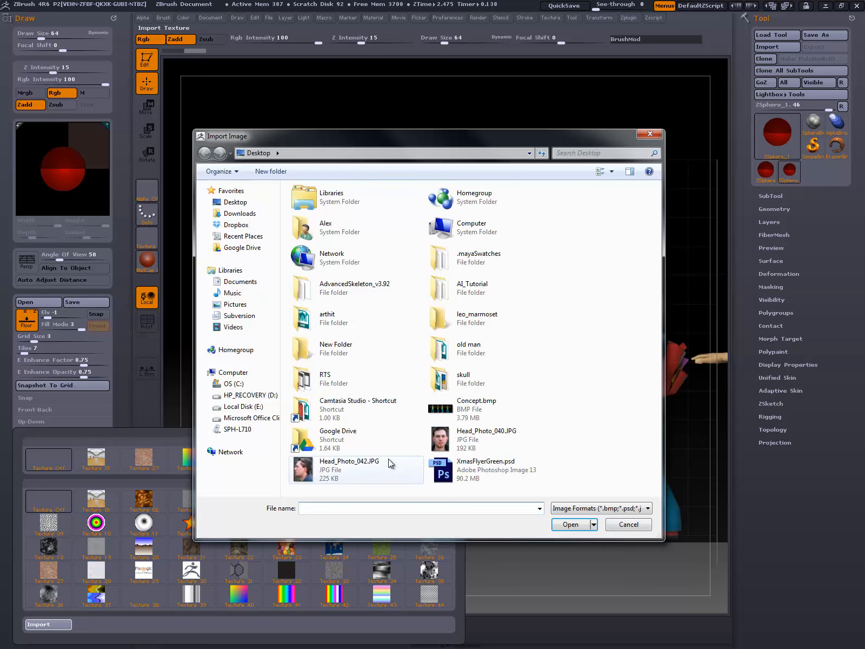
pyautogui.doubleClick(440, 407)
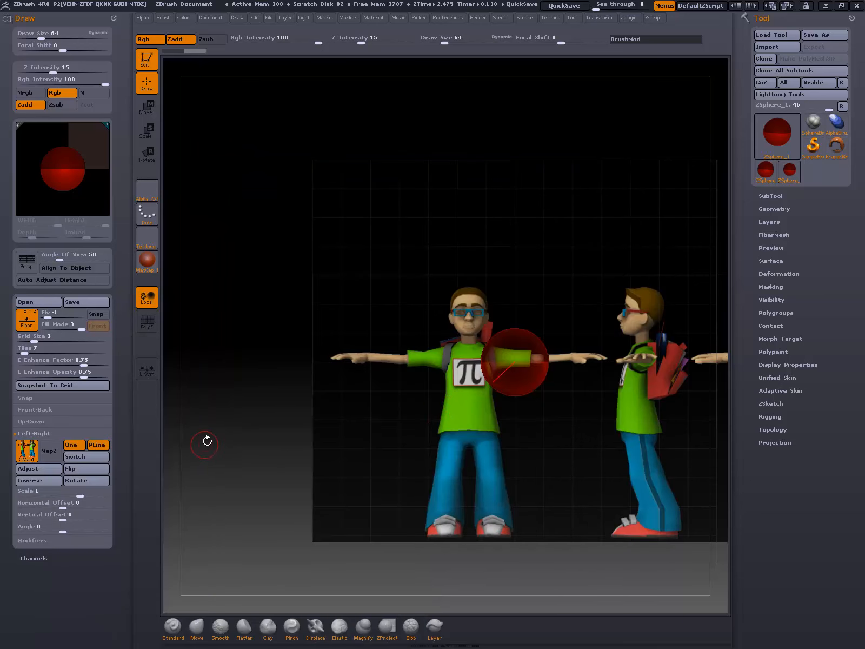
pyautogui.moveTo(207, 441); pyautogui.dragTo(442, 439)
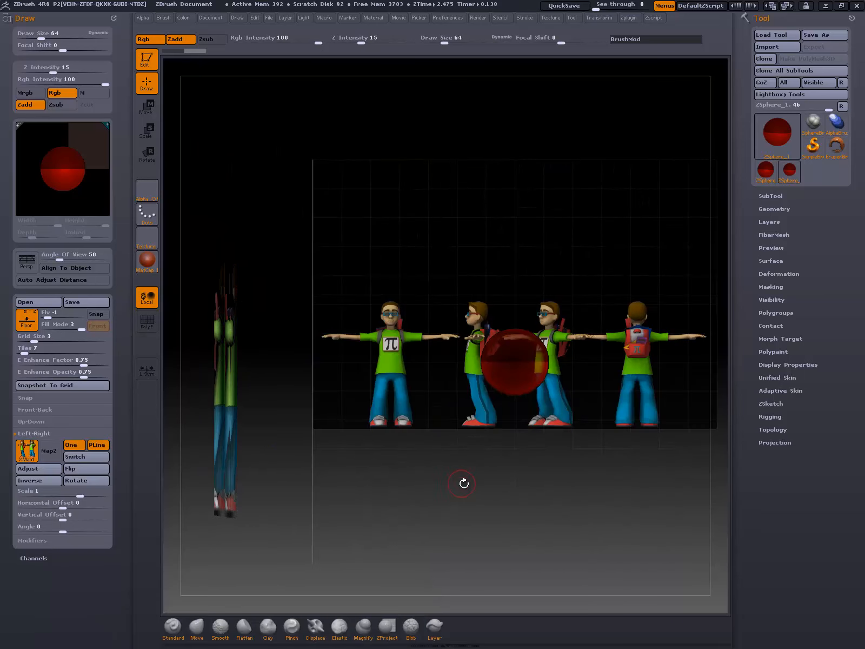
pyautogui.keyDown('alt'); pyautogui.moveTo(464, 483); pyautogui.dragTo(432, 466); pyautogui.keyUp('alt')
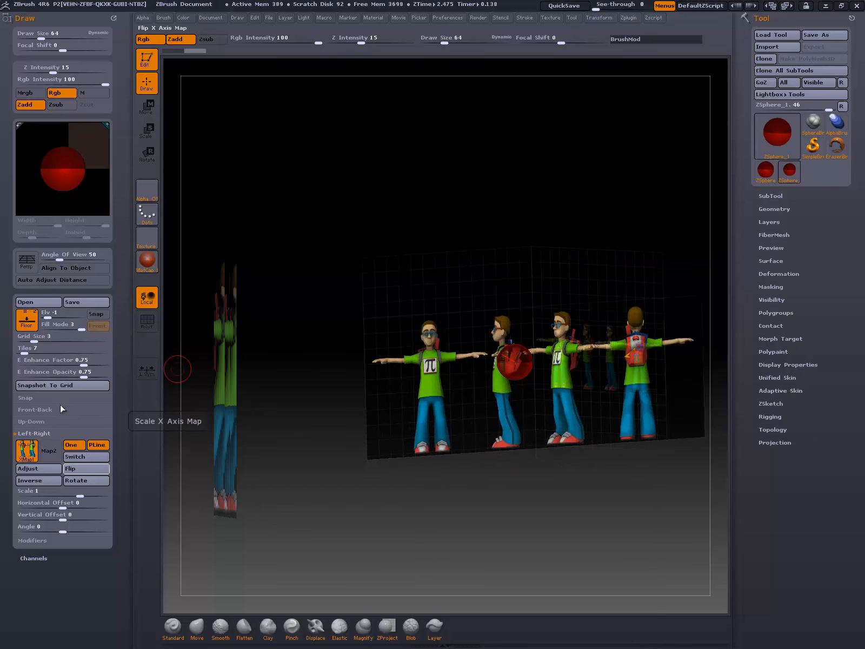
pyautogui.keyDown('shift'); pyautogui.moveTo(448, 479); pyautogui.dragTo(435, 504); pyautogui.keyUp('shift')
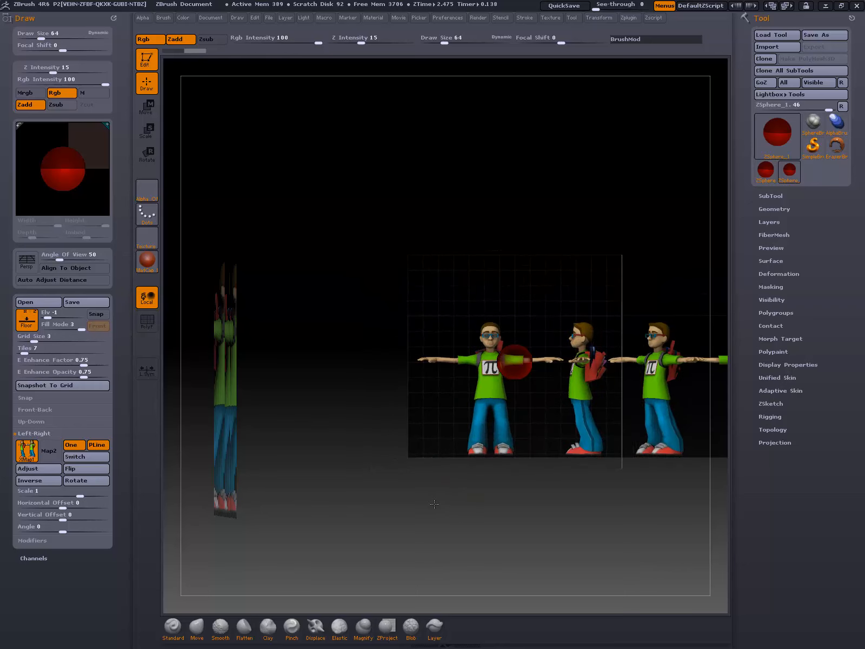
# - Set the Front-Back reference image's vertical offset to 0.25
pyautogui.click(36, 409)
pyautogui.moveTo(76, 491); pyautogui.dragTo(87, 491)
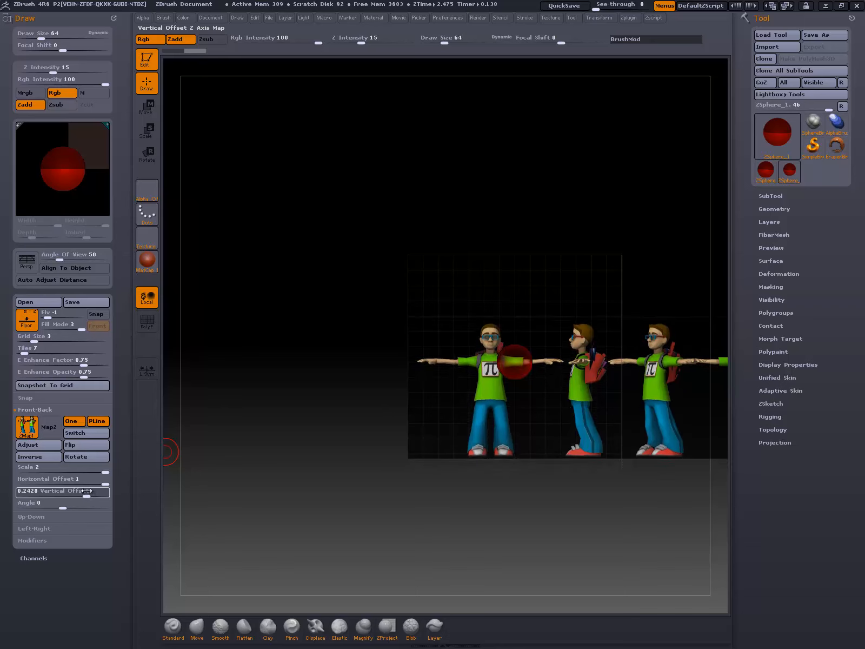
pyautogui.click(87, 490)
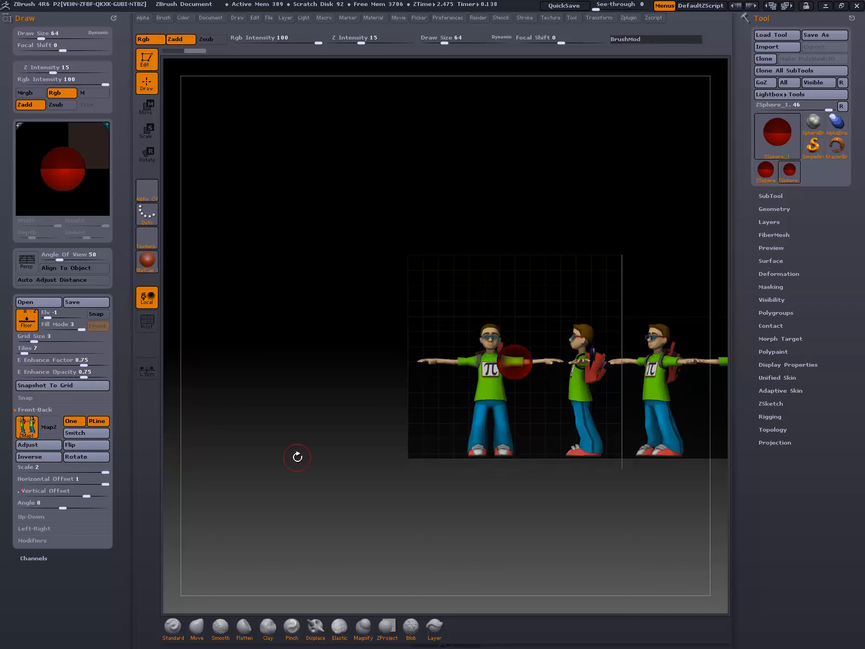
pyautogui.write('.25')
pyautogui.press('Return')
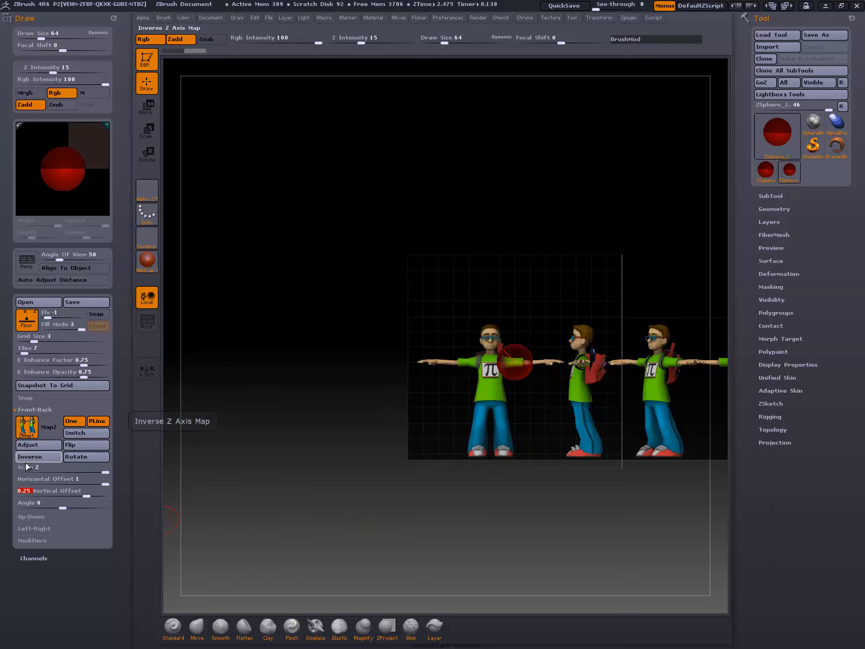
# - Set the Left-Right reference image's horizontal offset to 1, vertical offset to 0.25 and scale to 2, matching the Front-Back settings
pyautogui.click(46, 528)
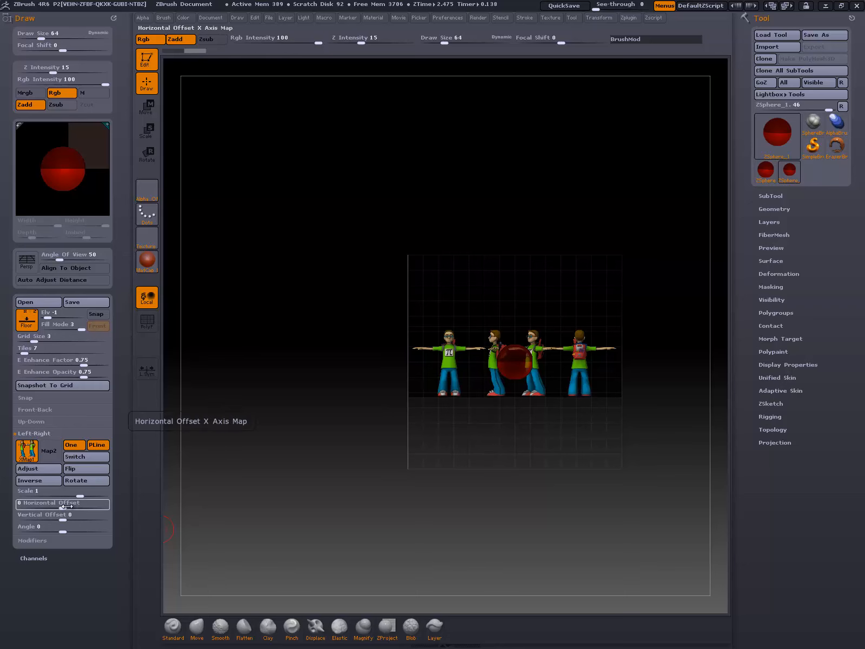
pyautogui.moveTo(66, 507)
pyautogui.mouseDown()
pyautogui.moveTo(108, 508)
pyautogui.moveTo(72, 514)
pyautogui.mouseUp()
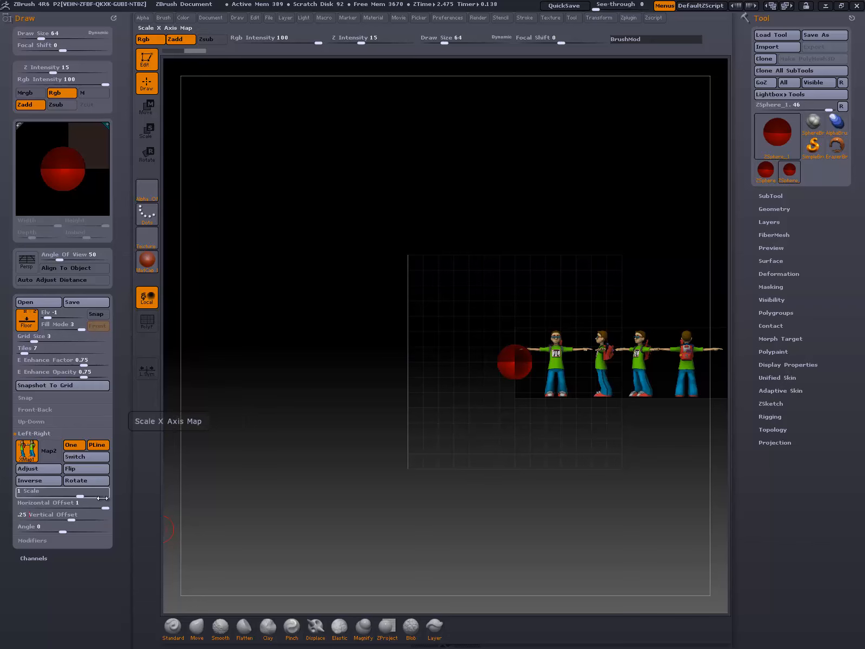
pyautogui.press('Return')
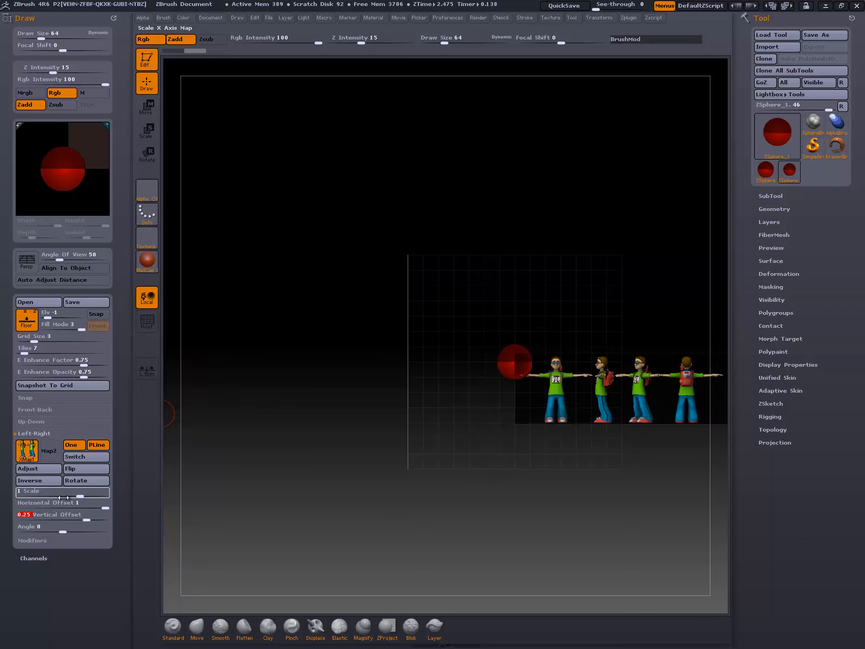
pyautogui.click(31, 410)
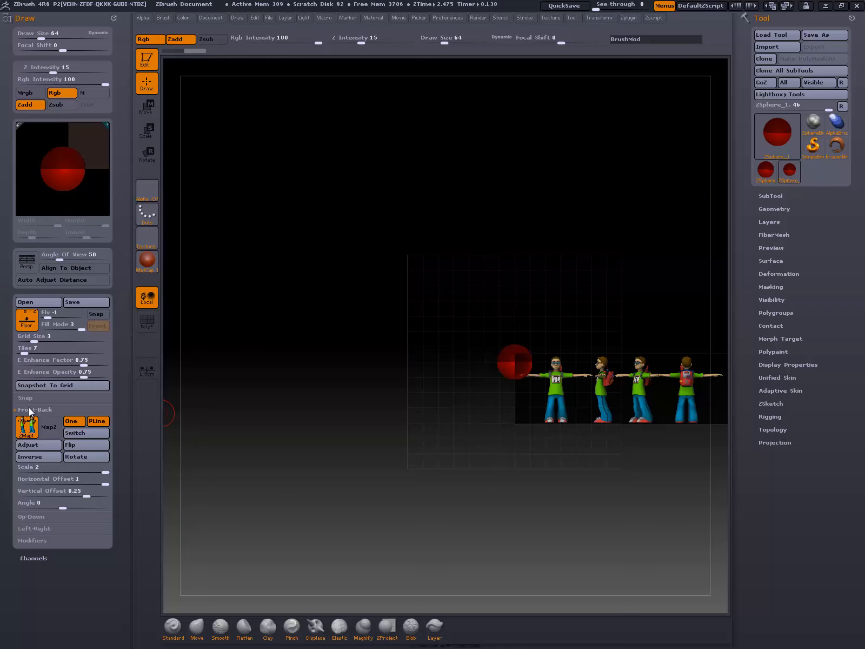
pyautogui.click(34, 410)
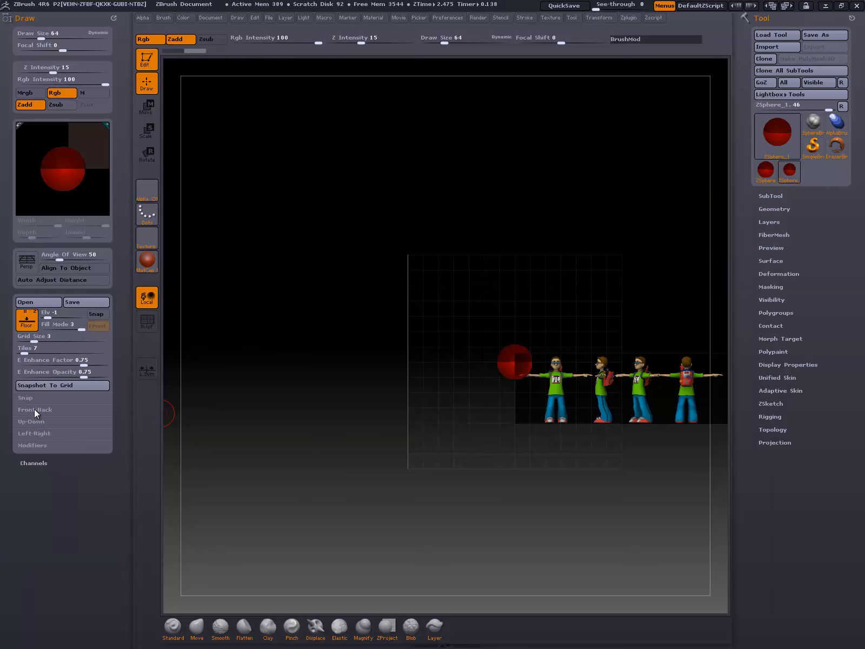
pyautogui.click(36, 421)
pyautogui.click(36, 421)
pyautogui.click(34, 434)
pyautogui.moveTo(80, 496); pyautogui.dragTo(106, 496)
pyautogui.click(108, 496)
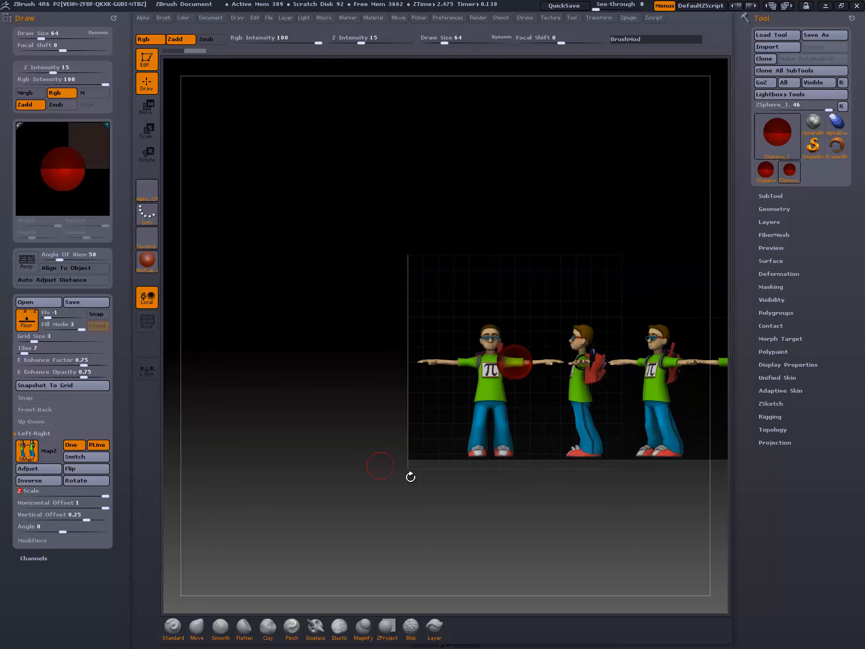
# - Flip the Left-Right reference image and set its horizontal offset to -0.353 to centre the side-view character on the ZSphere
pyautogui.keyDown('alt'); pyautogui.moveTo(582, 501); pyautogui.dragTo(351, 489); pyautogui.keyUp('alt')
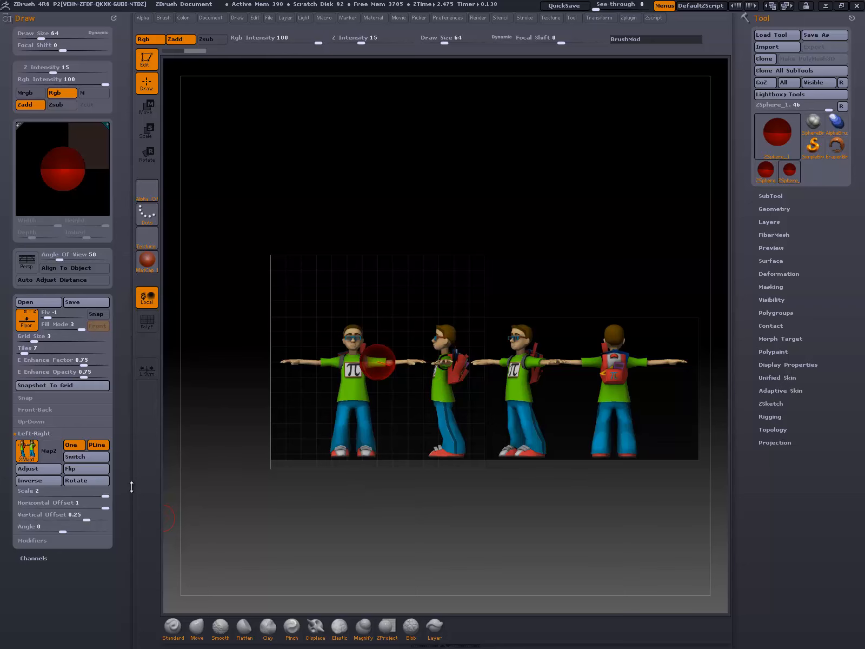
pyautogui.click(92, 469)
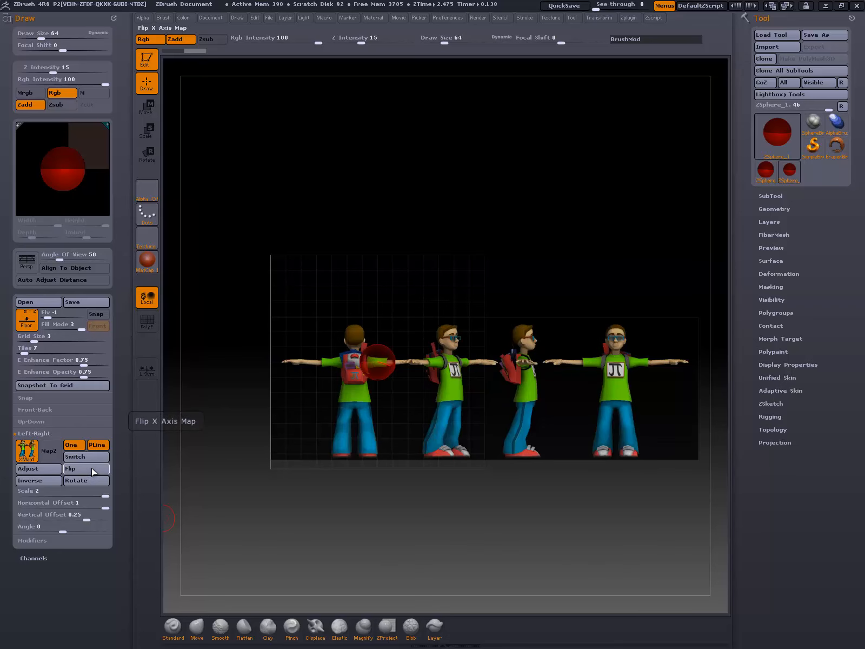
pyautogui.click(101, 508)
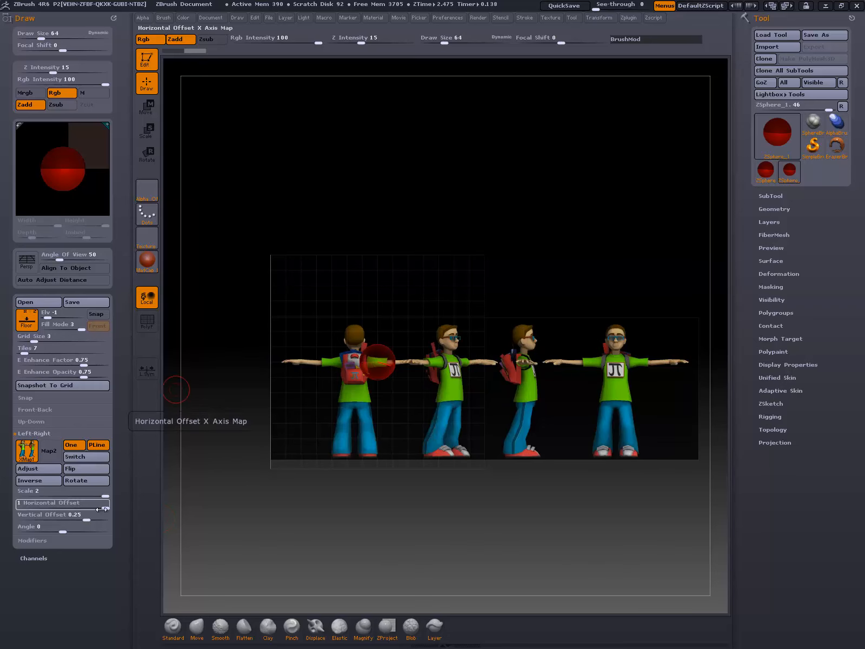
pyautogui.moveTo(101, 509); pyautogui.dragTo(69, 509)
pyautogui.moveTo(50, 507); pyautogui.dragTo(36, 508)
pyautogui.click(36, 507)
pyautogui.moveTo(427, 524); pyautogui.dragTo(367, 530)
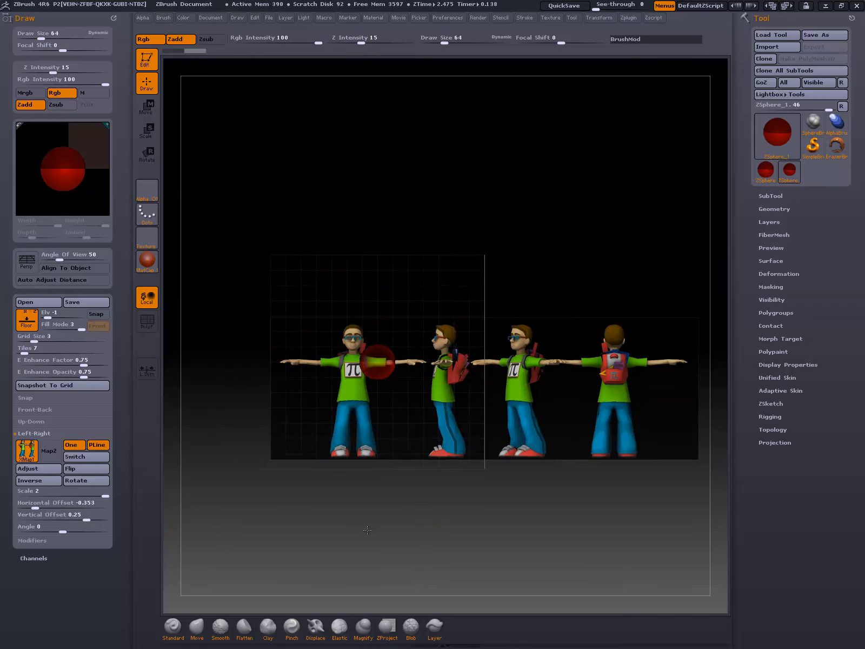
# - Draw a mirrored pair of child ZSpheres on the sides of the root ZSphere and move them outward along the arms
pyautogui.keyDown('alt'); pyautogui.moveTo(392, 455); pyautogui.dragTo(346, 324); pyautogui.keyUp('alt')
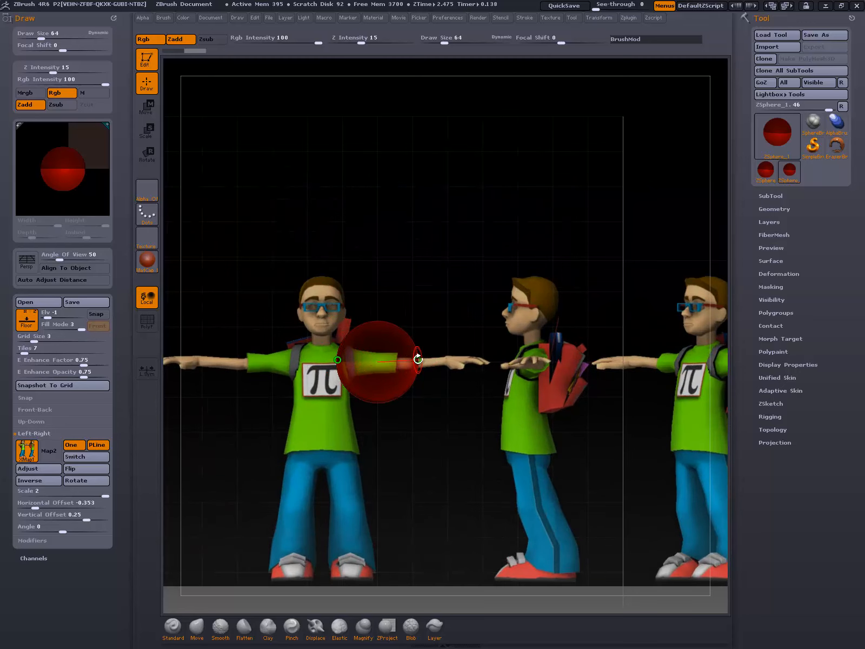
pyautogui.moveTo(418, 359); pyautogui.dragTo(441, 375)
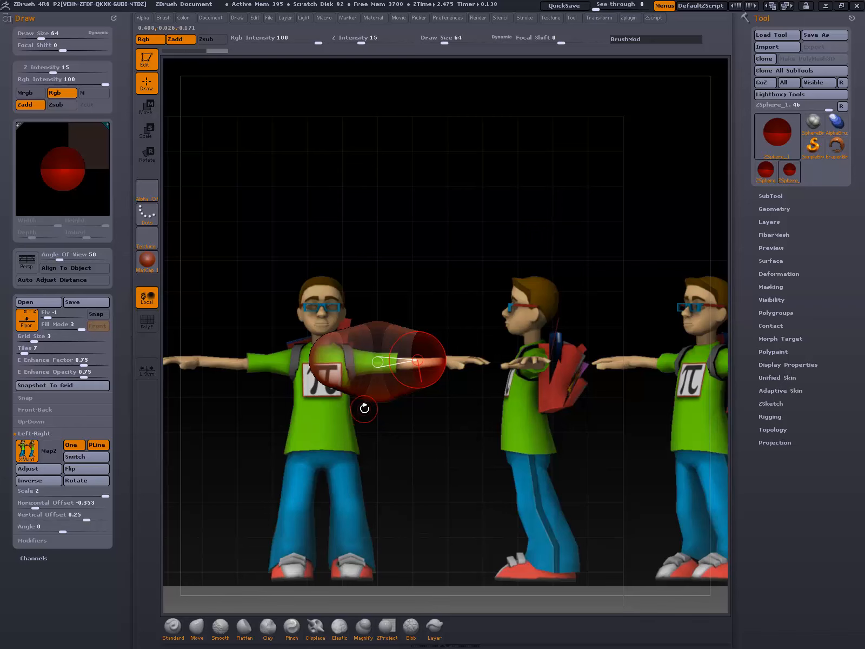
pyautogui.press('w')
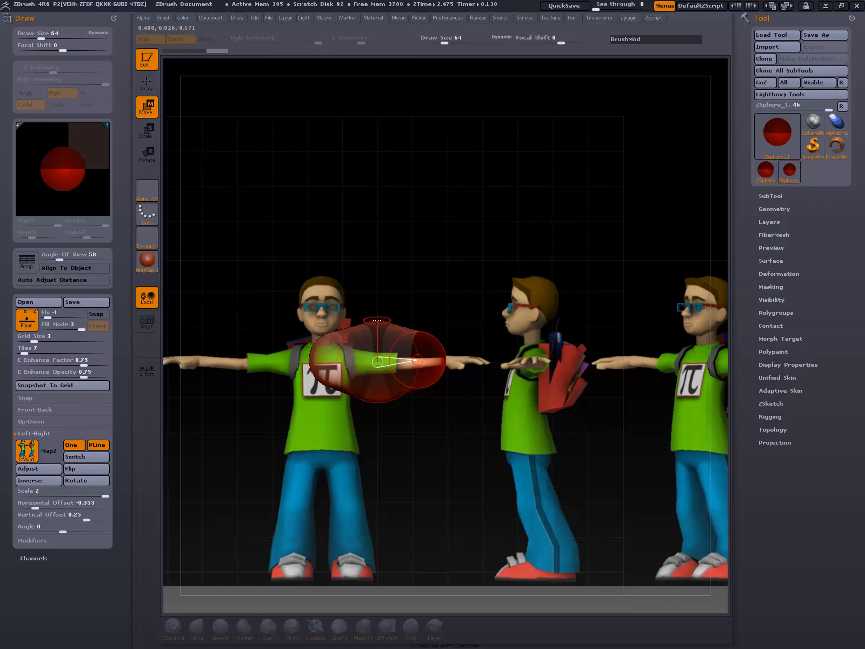
pyautogui.moveTo(376, 320)
pyautogui.mouseDown()
pyautogui.moveTo(377, 396)
pyautogui.moveTo(377, 308)
pyautogui.moveTo(381, 323)
pyautogui.mouseUp()
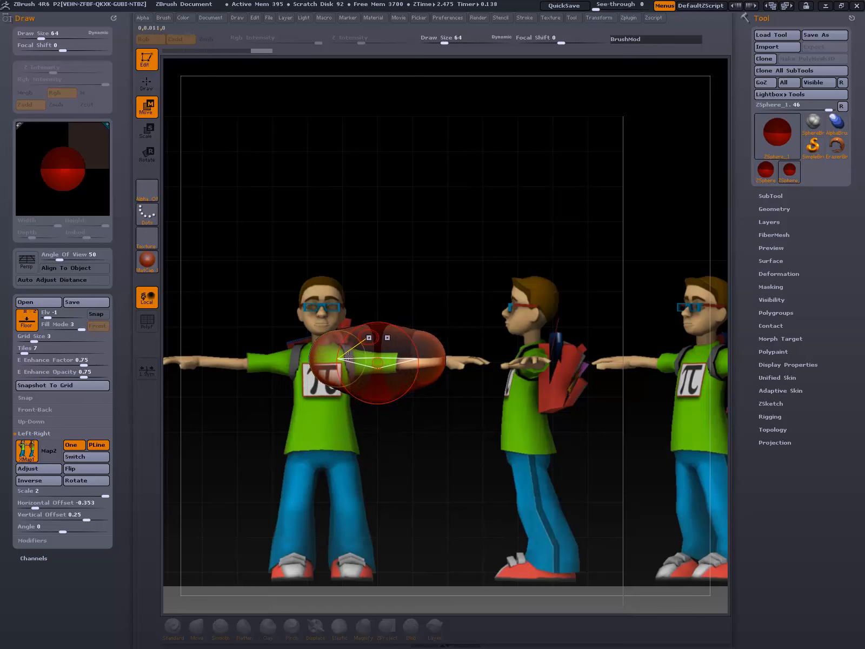
pyautogui.moveTo(321, 358); pyautogui.dragTo(241, 357)
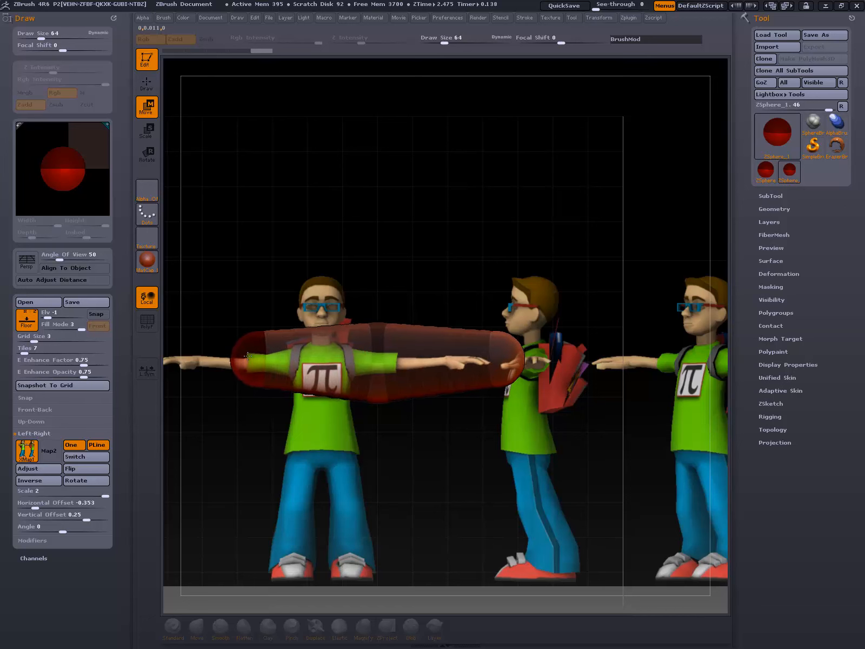
# - Move the mirrored child ZSpheres back inward so one sits over the front-view character's chest
pyautogui.moveTo(364, 321)
pyautogui.mouseDown()
pyautogui.moveTo(355, 341)
pyautogui.moveTo(355, 321)
pyautogui.mouseUp()
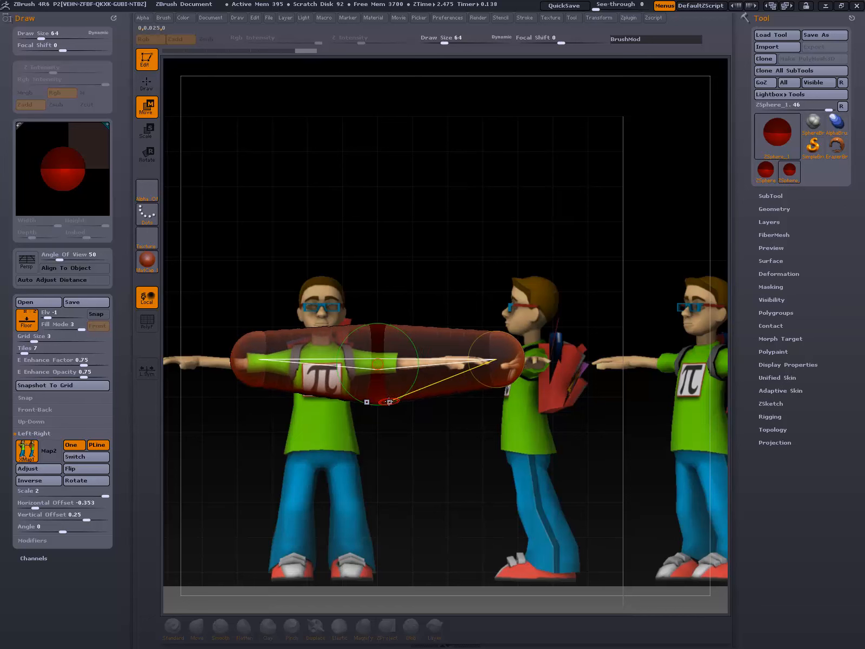
pyautogui.moveTo(378, 382); pyautogui.dragTo(378, 363)
pyautogui.moveTo(506, 357); pyautogui.dragTo(451, 359)
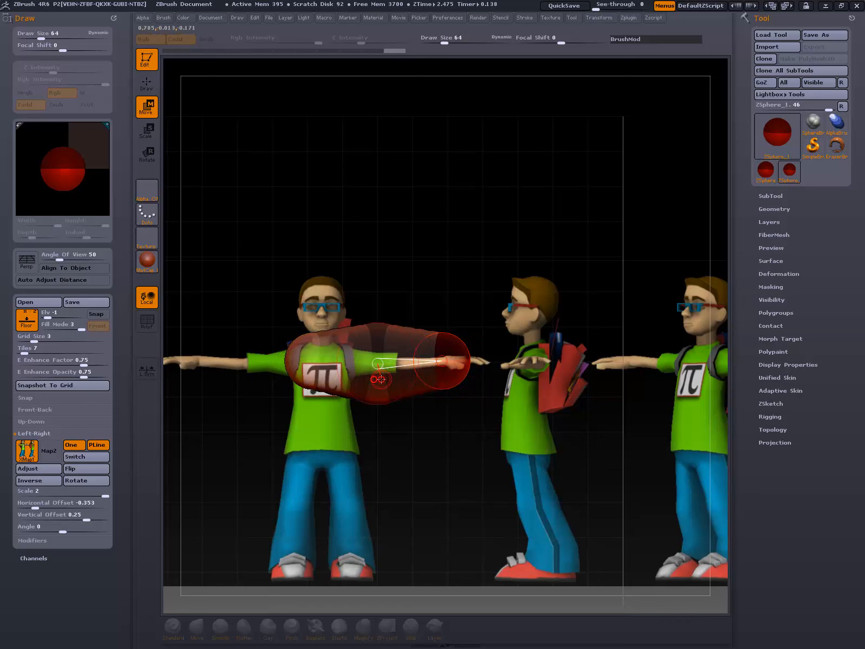
pyautogui.moveTo(382, 379); pyautogui.dragTo(361, 363)
pyautogui.moveTo(299, 352); pyautogui.dragTo(306, 352)
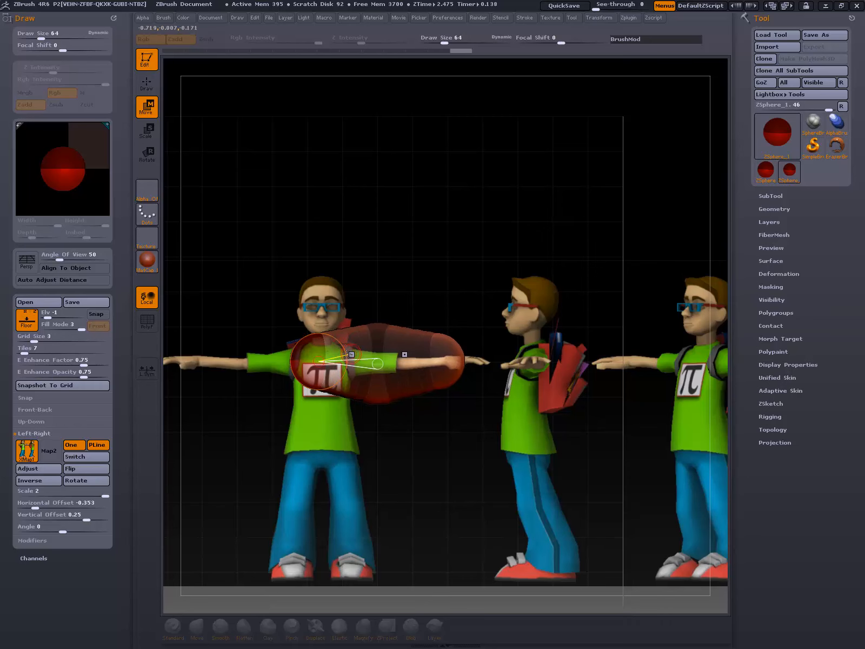
pyautogui.press('t')
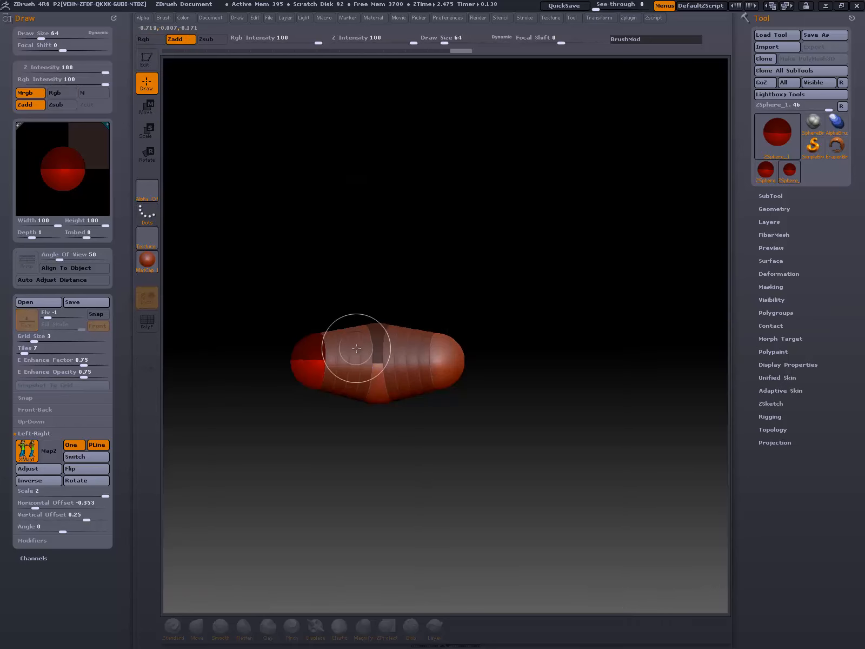
pyautogui.press('t')
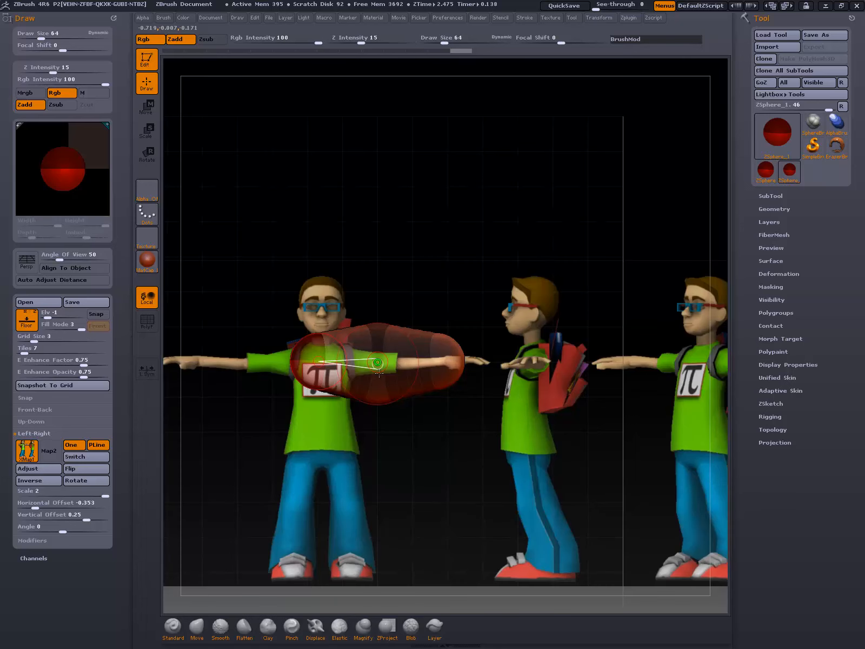
pyautogui.moveTo(380, 366); pyautogui.dragTo(385, 379)
pyautogui.moveTo(442, 451)
pyautogui.keyDown('shift'); pyautogui.mouseDown()
pyautogui.moveTo(384, 459)
pyautogui.moveTo(395, 469)
pyautogui.moveTo(392, 460)
pyautogui.mouseUp(); pyautogui.keyUp('shift')
pyautogui.hotkey('ctrl', 'z')
pyautogui.hotkey('ctrl', 'z')
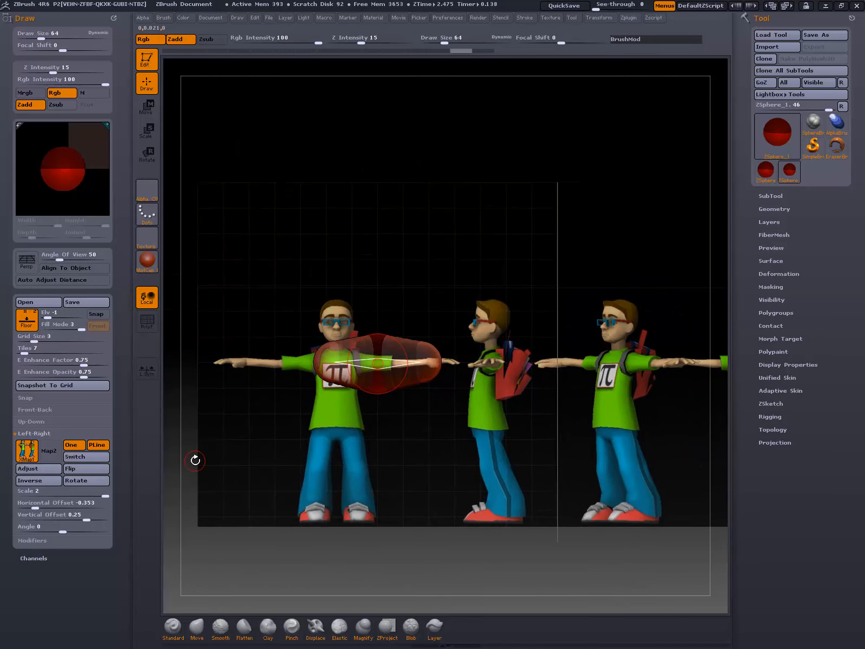
# - Set the Front-Back reference image's scale to 1.65 so the front-view character centres on the root ZSphere
pyautogui.click(71, 409)
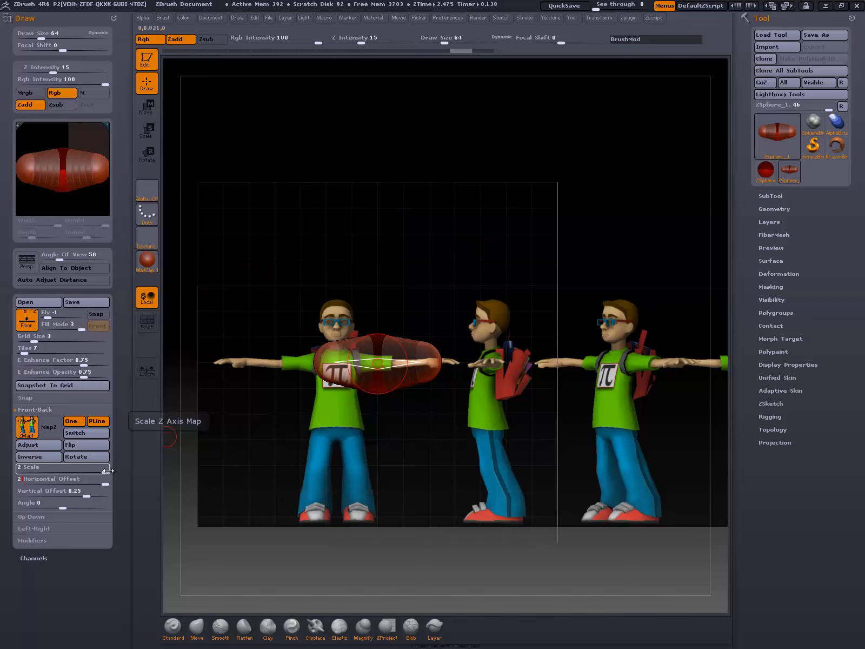
pyautogui.moveTo(102, 471)
pyautogui.mouseDown()
pyautogui.moveTo(81, 473)
pyautogui.moveTo(99, 478)
pyautogui.mouseUp()
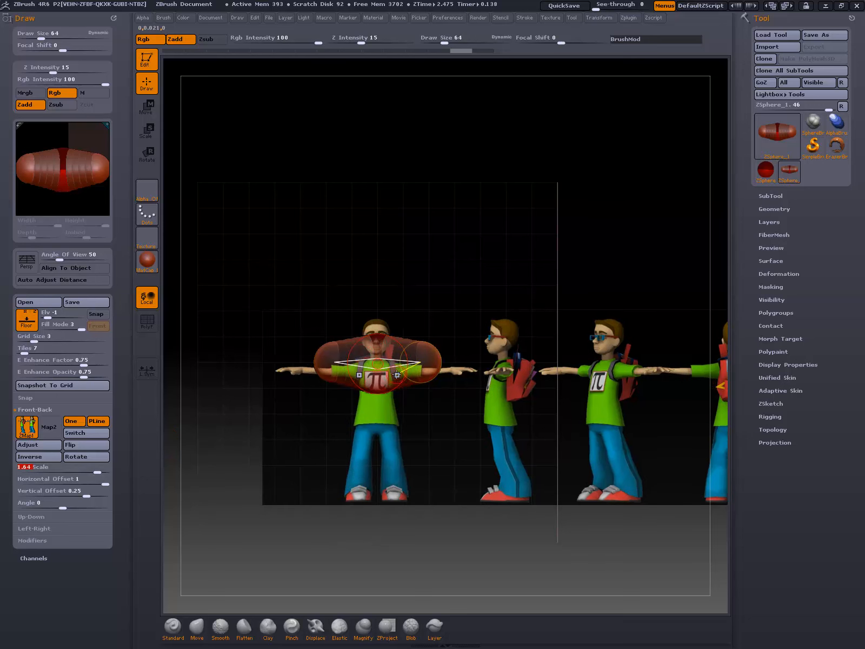
pyautogui.click(79, 458)
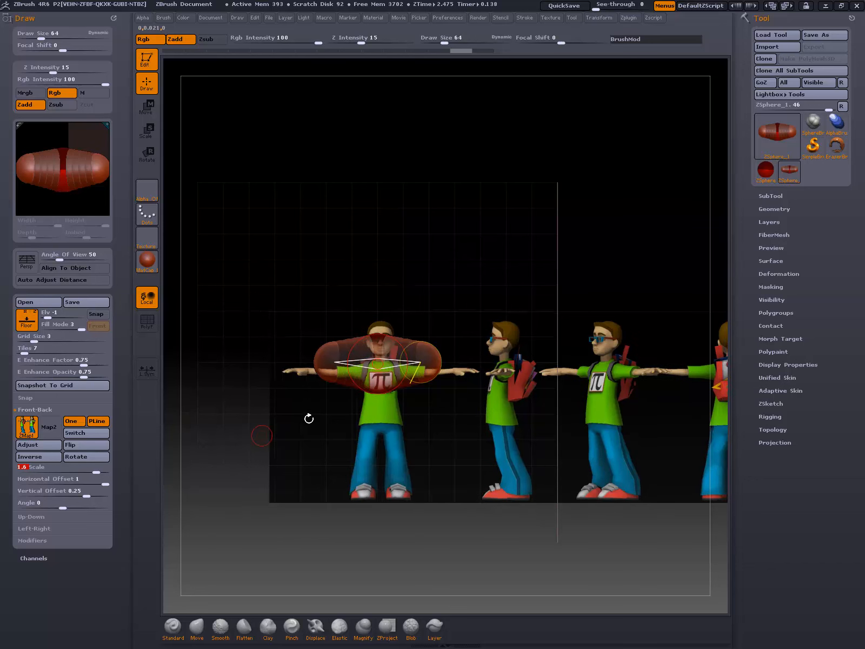
pyautogui.write('1.7')
pyautogui.press('Return')
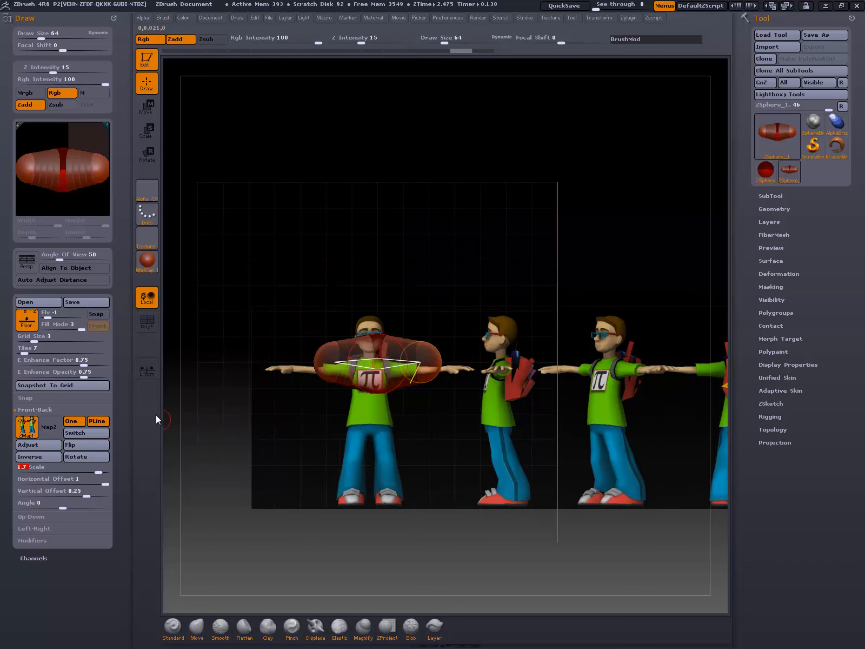
pyautogui.moveTo(98, 472); pyautogui.dragTo(96, 471)
pyautogui.click(69, 466)
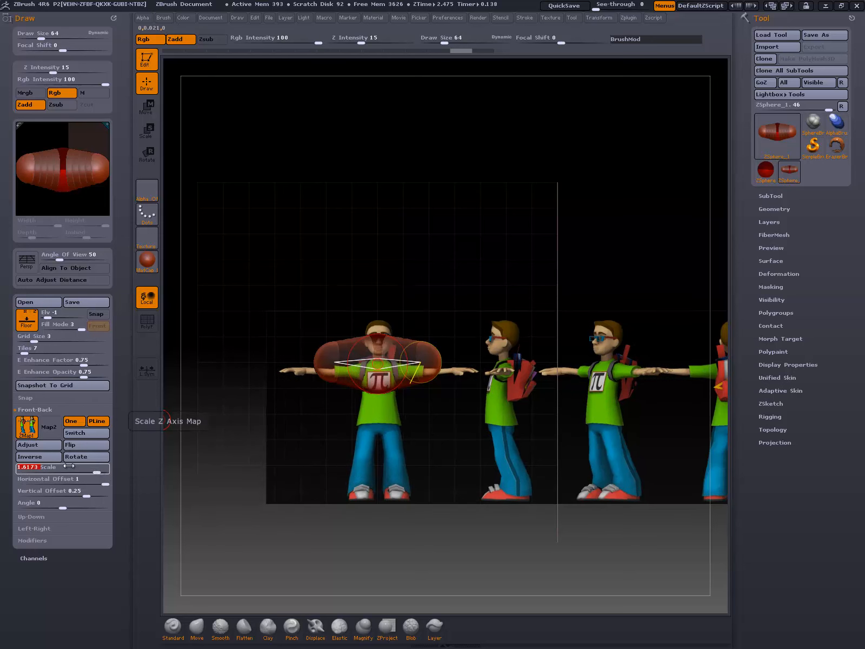
pyautogui.write('1.65')
pyautogui.press('Return')
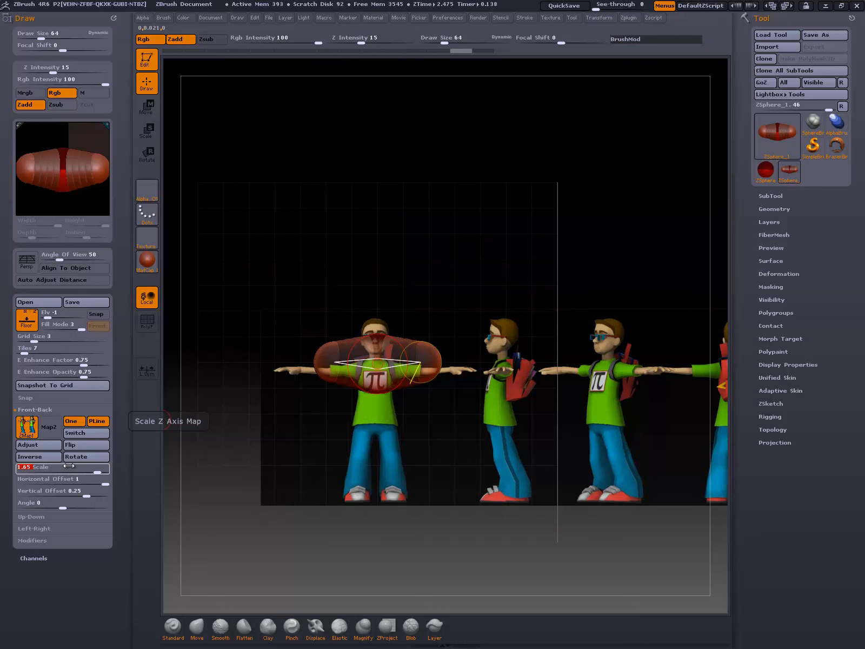
# - Set the Left-Right reference image's scale to 1.65 and its horizontal offset to -0.3032 to align the side view with the ZSphere
pyautogui.moveTo(345, 552); pyautogui.dragTo(396, 417)
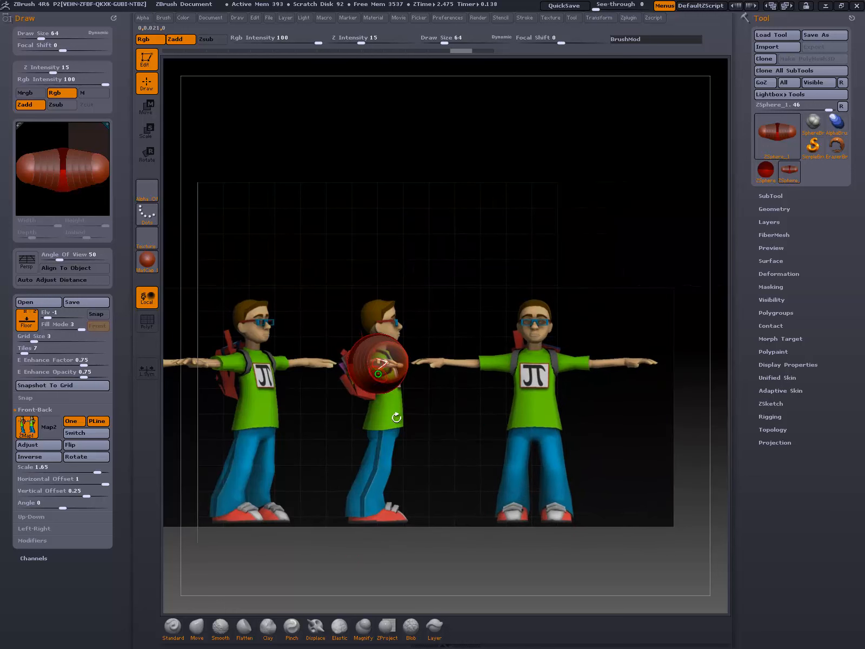
pyautogui.click(42, 525)
pyautogui.write('2')
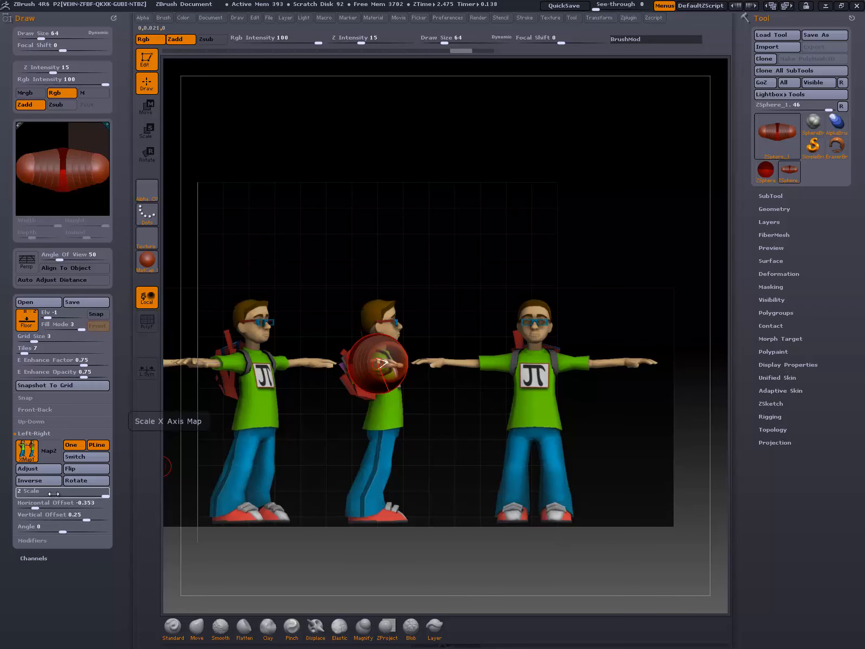
pyautogui.write('1.65')
pyautogui.press('Return')
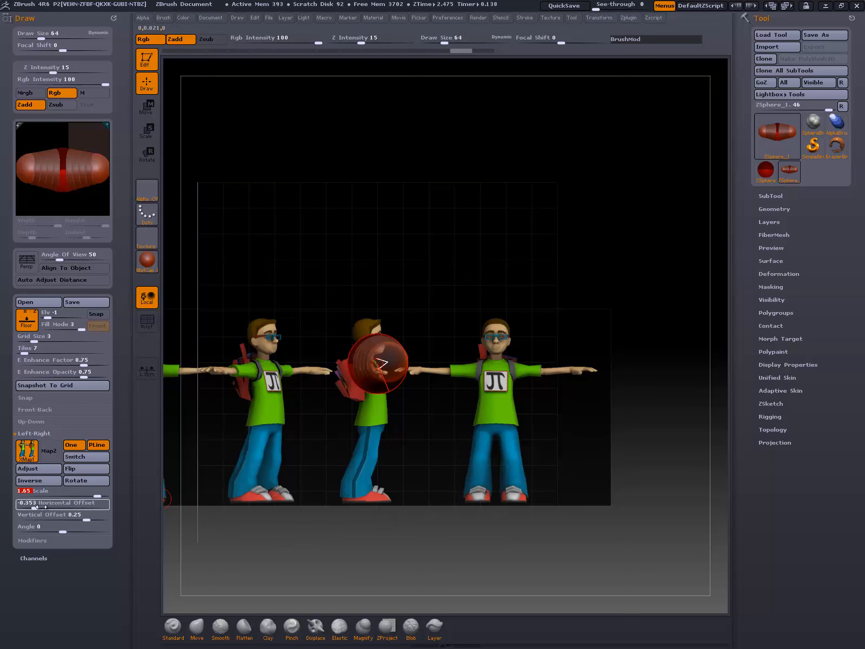
pyautogui.moveTo(34, 508); pyautogui.dragTo(37, 508)
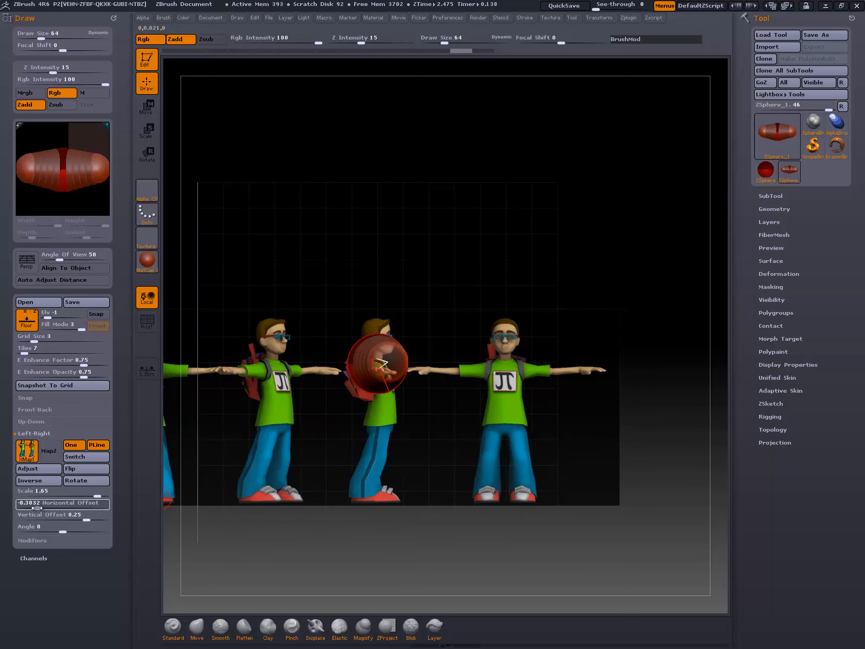
pyautogui.moveTo(369, 549); pyautogui.dragTo(367, 492)
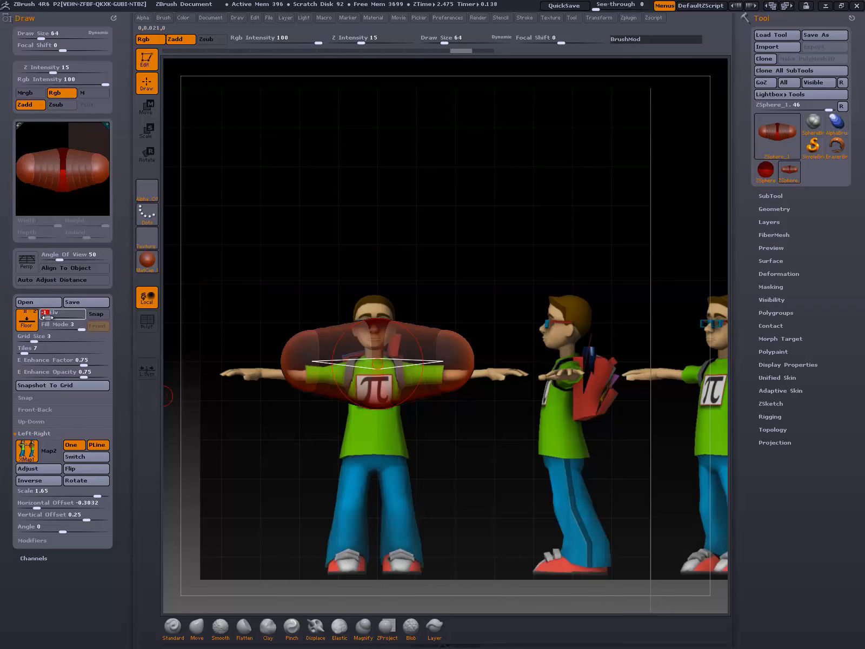
# - Set the floor grid's fill mode to 2 and frame the front-view reference with the ZSphere chain
pyautogui.moveTo(75, 327); pyautogui.dragTo(69, 327)
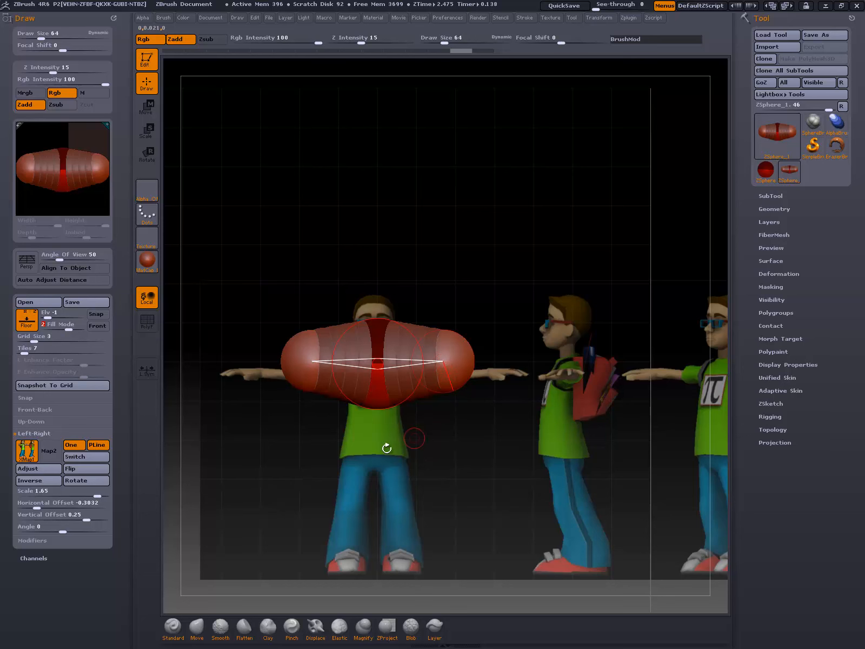
pyautogui.moveTo(202, 429)
pyautogui.keyDown('alt'); pyautogui.mouseDown()
pyautogui.moveTo(201, 408)
pyautogui.moveTo(201, 419)
pyautogui.mouseUp(); pyautogui.keyUp('alt')
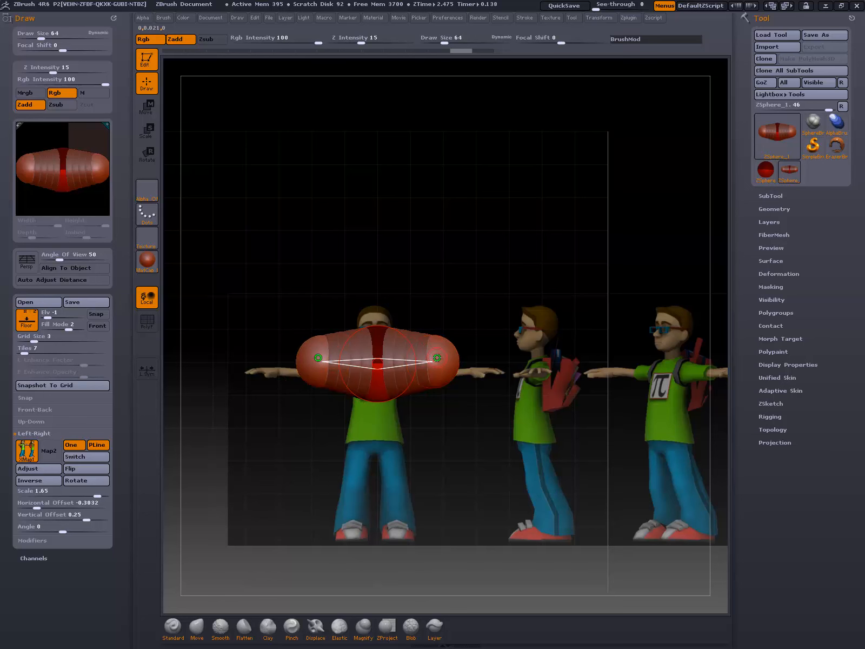
pyautogui.moveTo(230, 460); pyautogui.dragTo(238, 449)
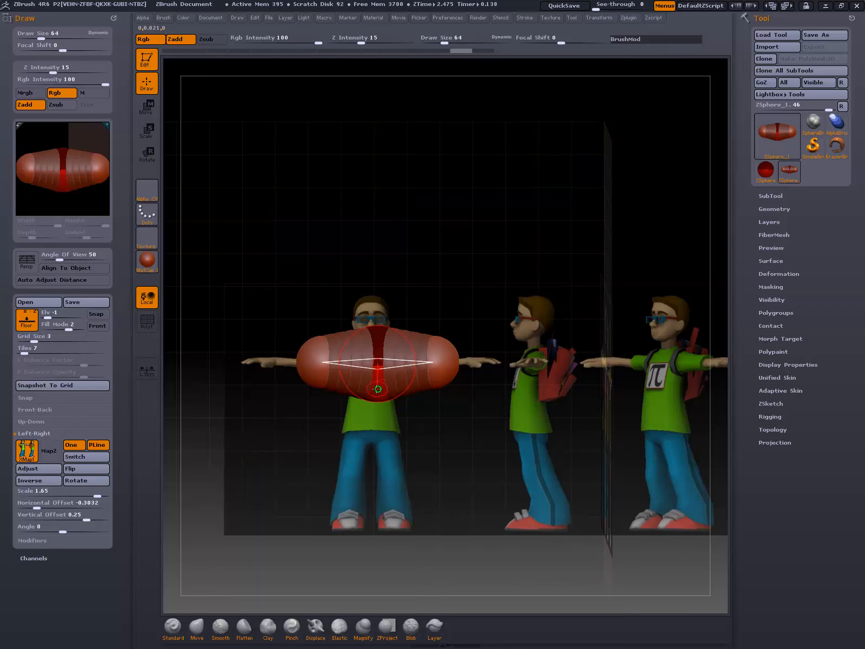
# - Scale down the root ZSphere and its mirrored side ZSpheres to form a slim shoulder bar across the front-view character's arms
pyautogui.press('e')
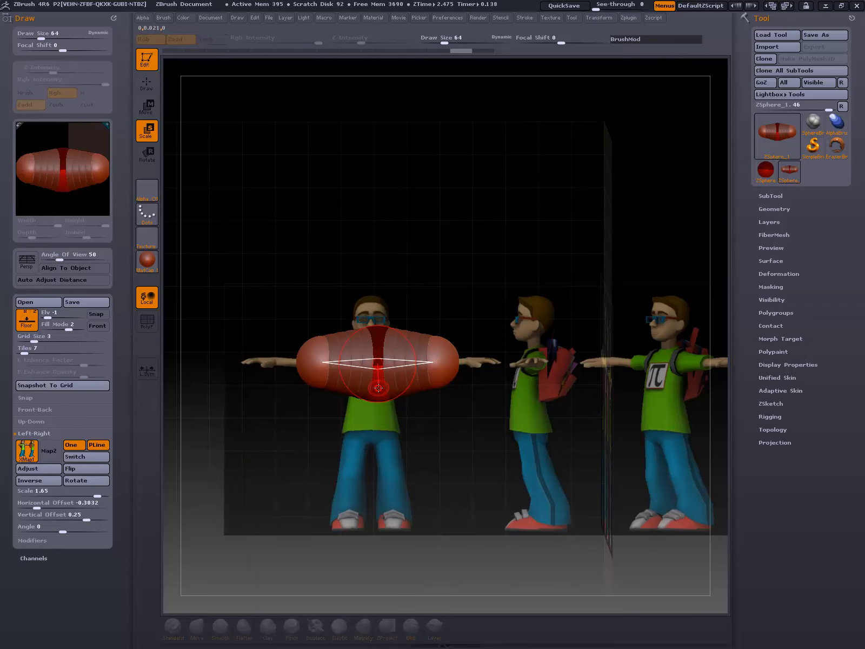
pyautogui.moveTo(379, 387); pyautogui.dragTo(380, 369)
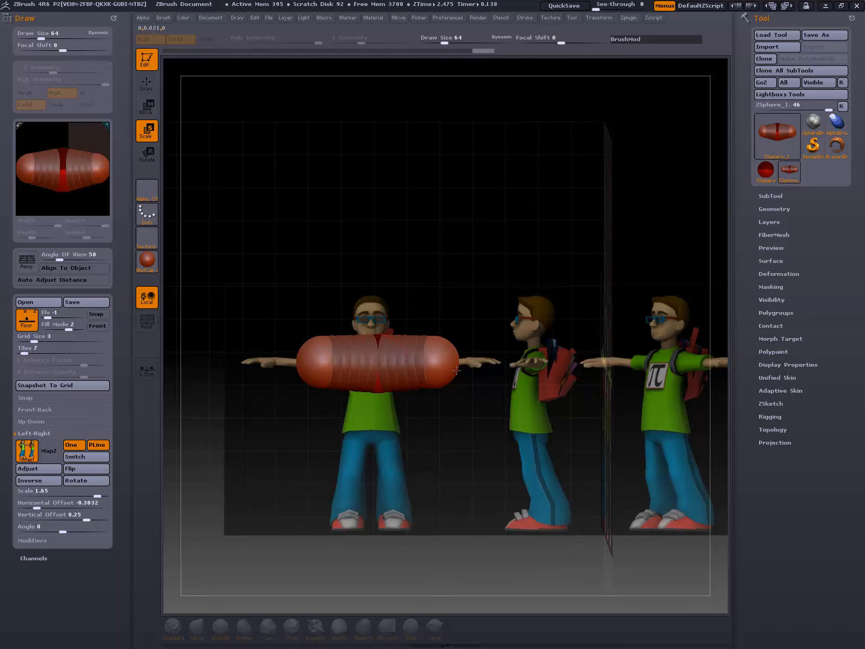
pyautogui.click(432, 358)
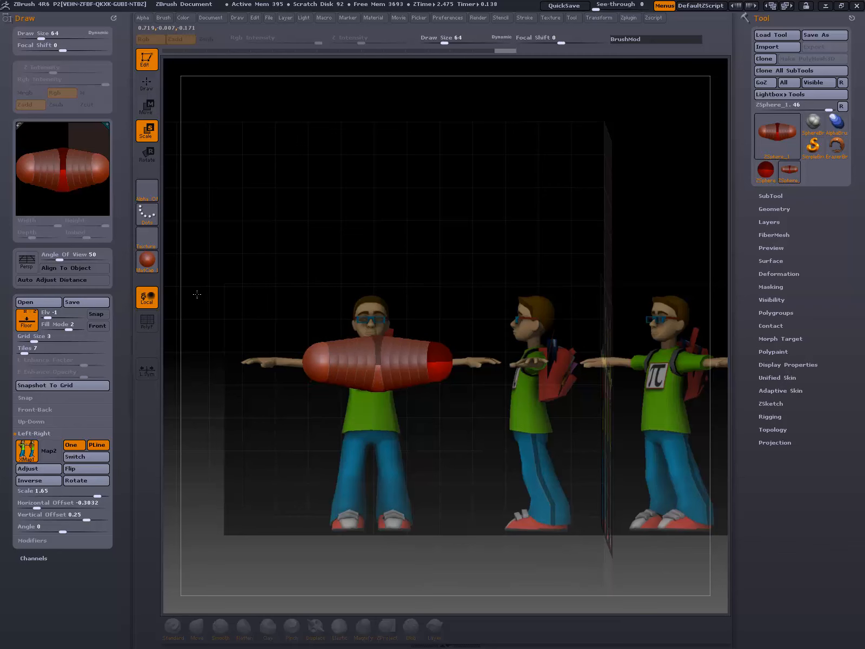
pyautogui.moveTo(318, 321); pyautogui.dragTo(379, 214)
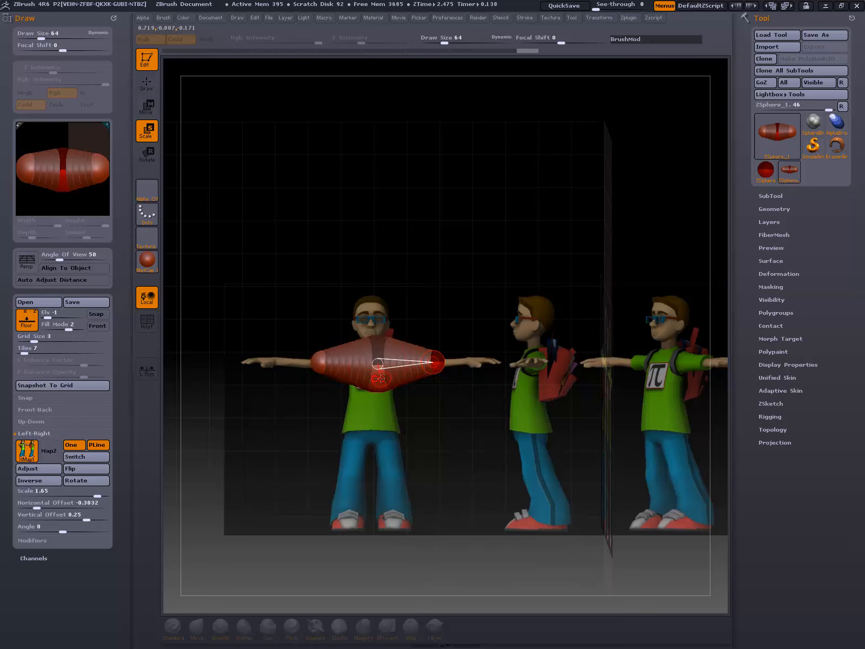
pyautogui.moveTo(378, 381); pyautogui.dragTo(379, 315)
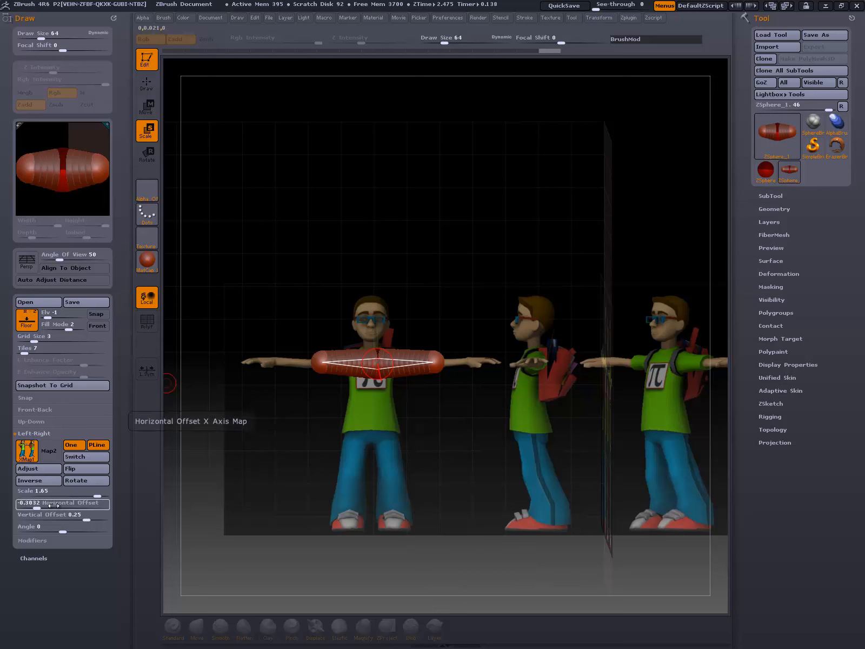
# - Set the Left-Right reference image's horizontal offset to -0.336 and the Front-Back reference image's scale to 1.6173
pyautogui.moveTo(37, 506); pyautogui.dragTo(39, 503)
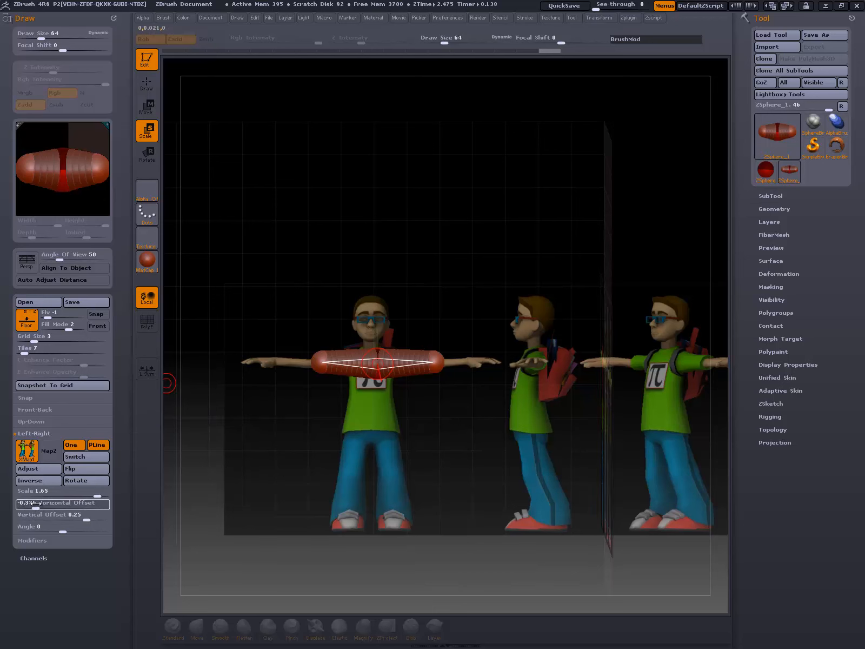
pyautogui.click(38, 503)
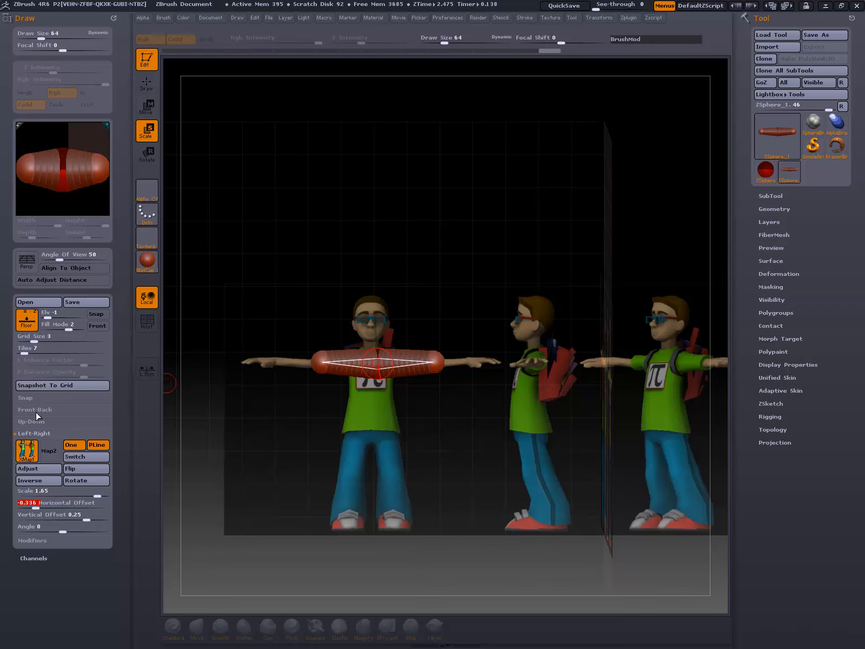
pyautogui.click(35, 409)
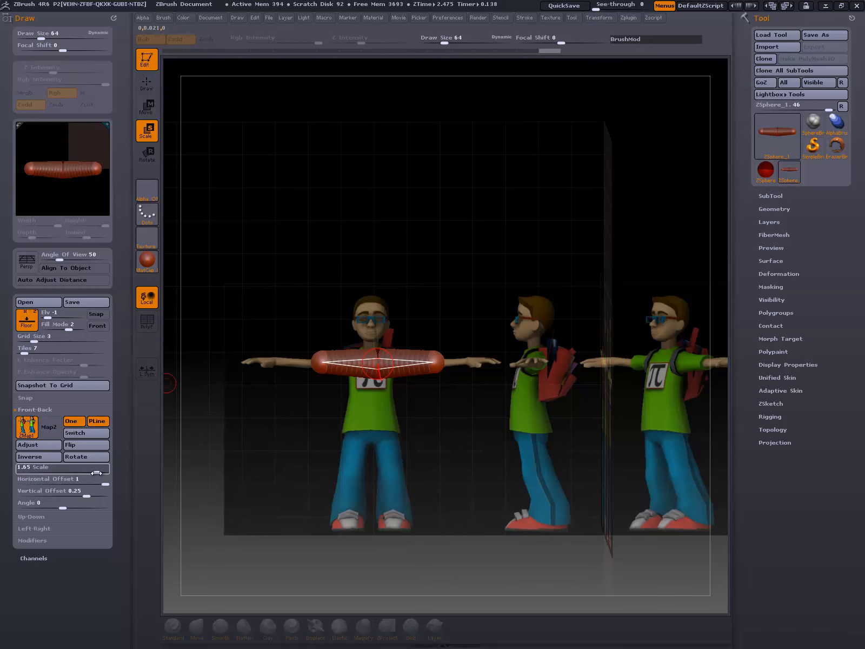
pyautogui.moveTo(96, 473); pyautogui.dragTo(97, 472)
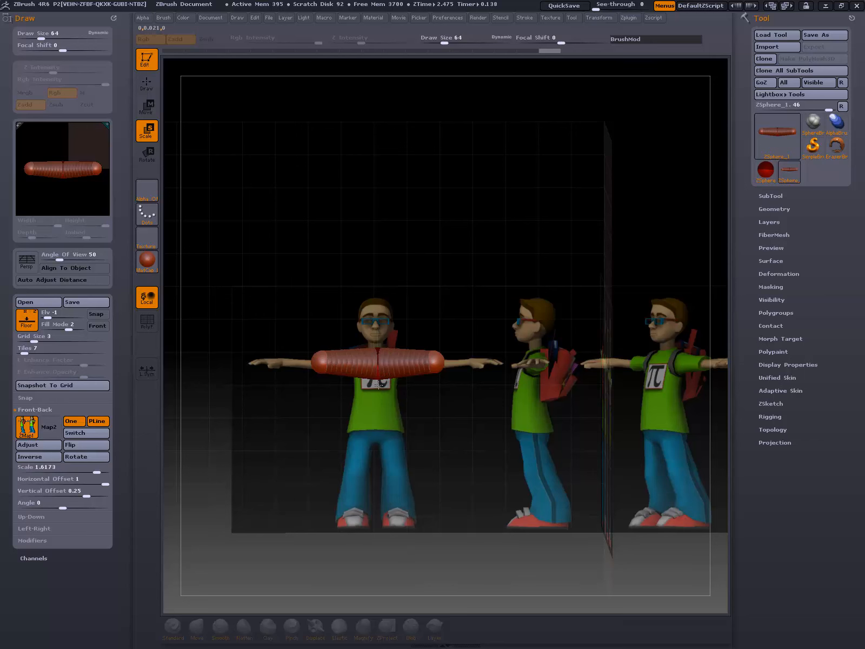
# - Draw a child ZSphere on the underside of the root ZSphere and move it down to the waist as the torso
pyautogui.press('q')
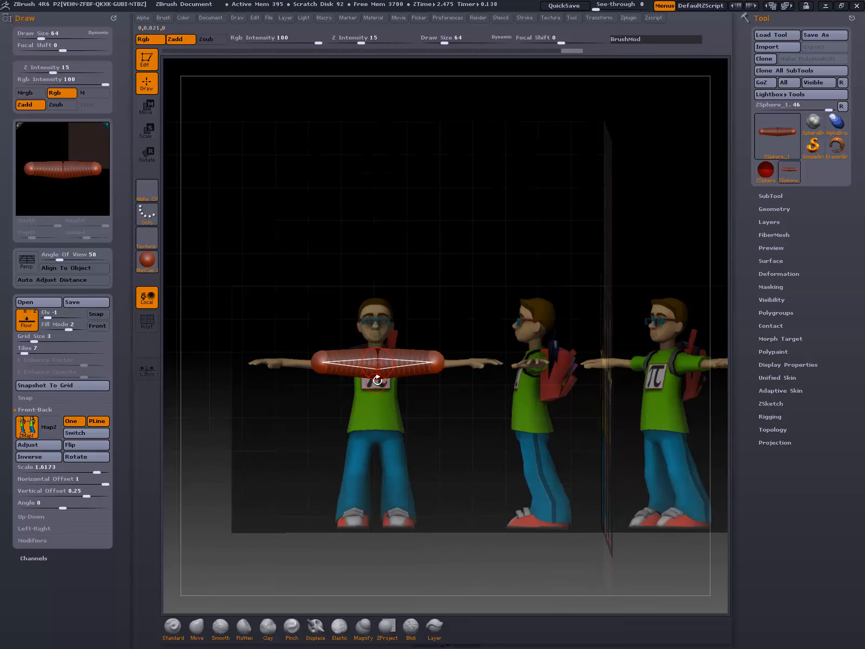
pyautogui.moveTo(377, 380); pyautogui.dragTo(381, 392)
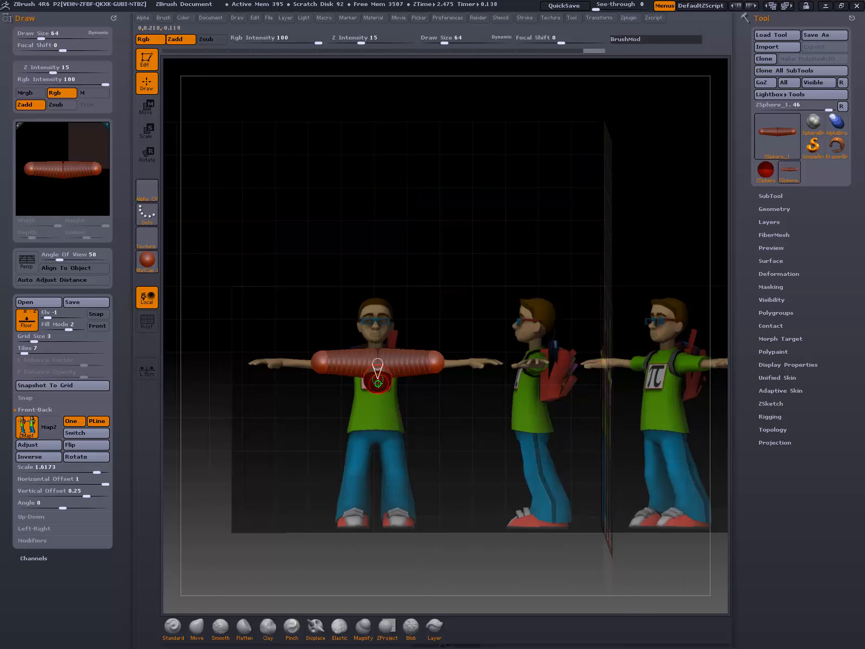
pyautogui.press('w')
pyautogui.moveTo(378, 381); pyautogui.dragTo(378, 400)
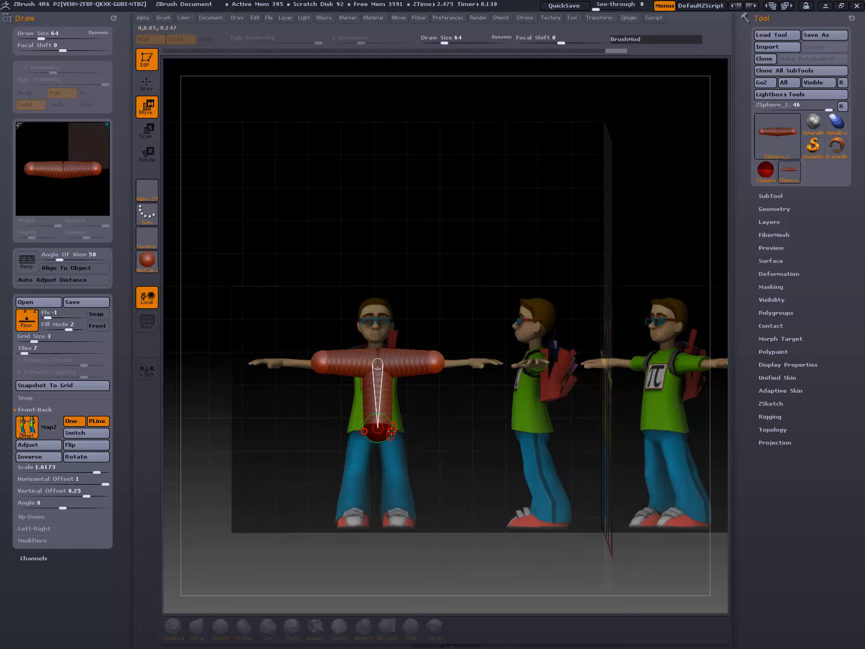
# - Draw a mirrored pair of hip ZSpheres on the waist ZSphere and extend them outward over the tops of the legs
pyautogui.press('t')
pyautogui.press('t')
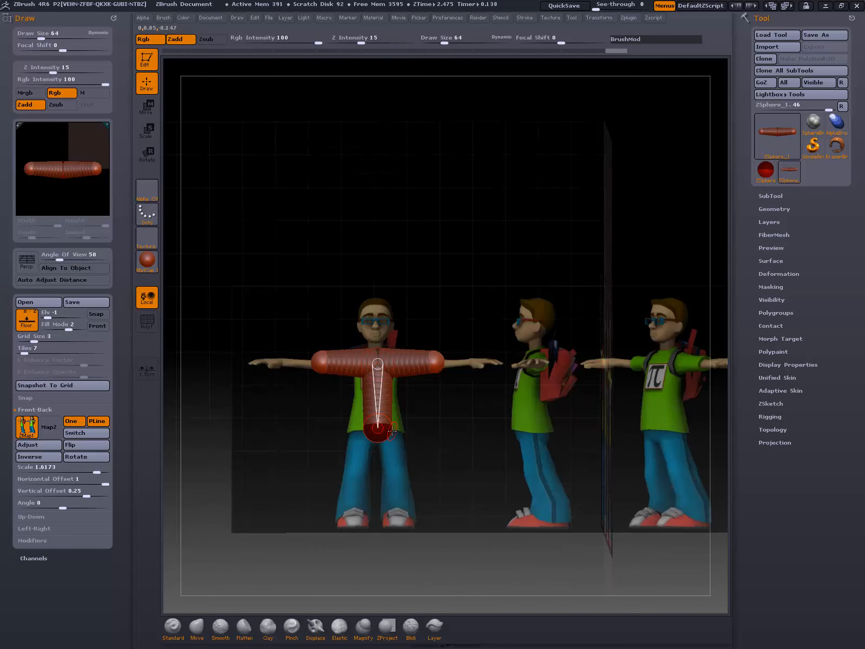
pyautogui.moveTo(389, 430); pyautogui.dragTo(403, 439)
pyautogui.press('w')
pyautogui.press('q')
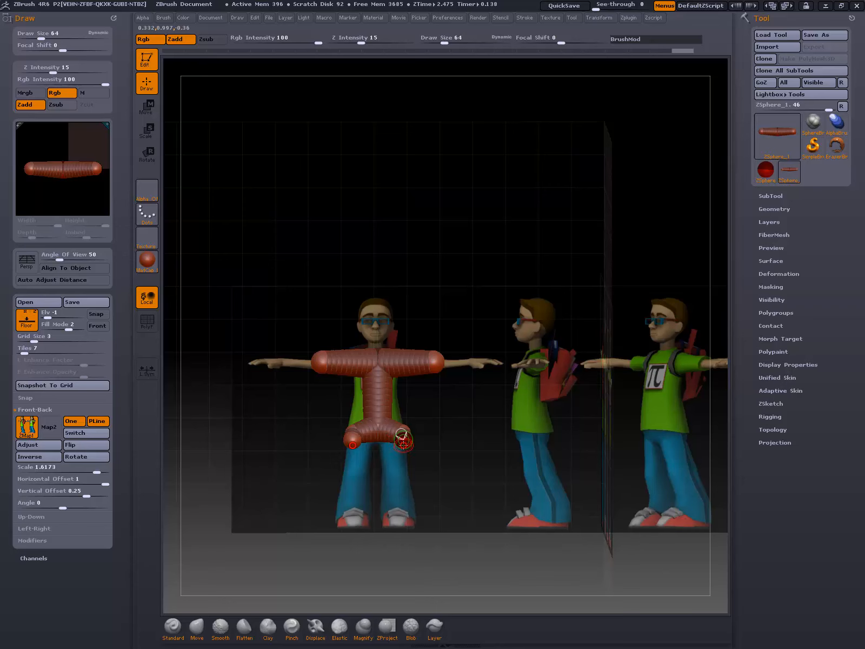
# - Replace the oversized child pair with mirrored knee ZSpheres below the hips, and position hips and knees along the front-view legs
pyautogui.click(402, 441)
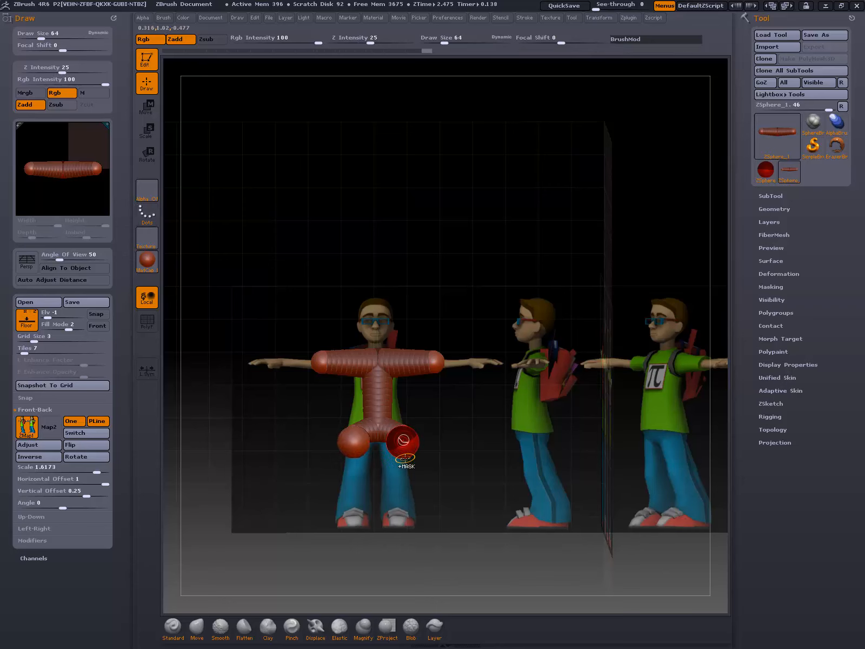
pyautogui.hotkey('ctrl', 'z')
pyautogui.press('w')
pyautogui.moveTo(405, 444)
pyautogui.mouseDown()
pyautogui.moveTo(404, 484)
pyautogui.moveTo(397, 433)
pyautogui.mouseUp()
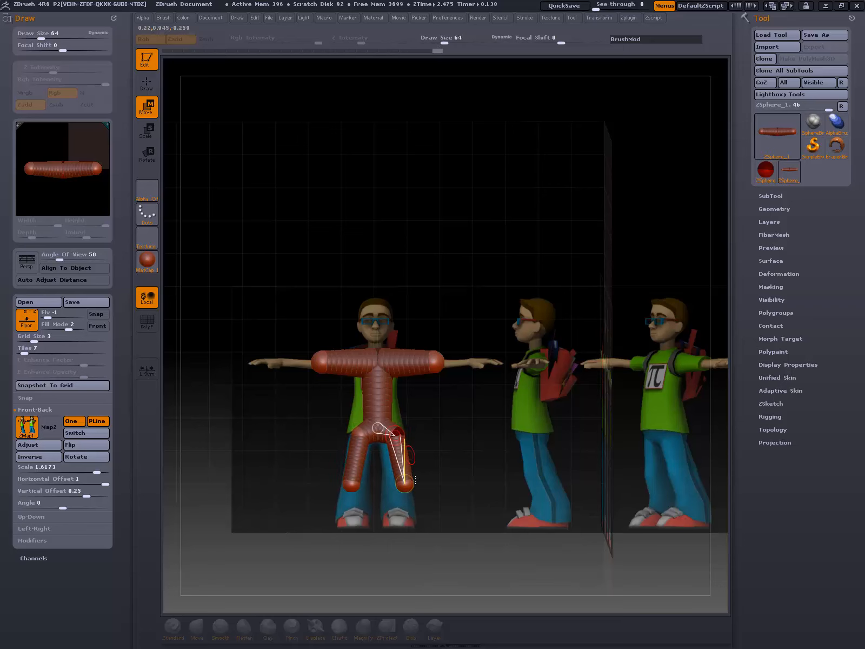
pyautogui.moveTo(405, 482); pyautogui.dragTo(400, 475)
pyautogui.moveTo(395, 435); pyautogui.dragTo(400, 442)
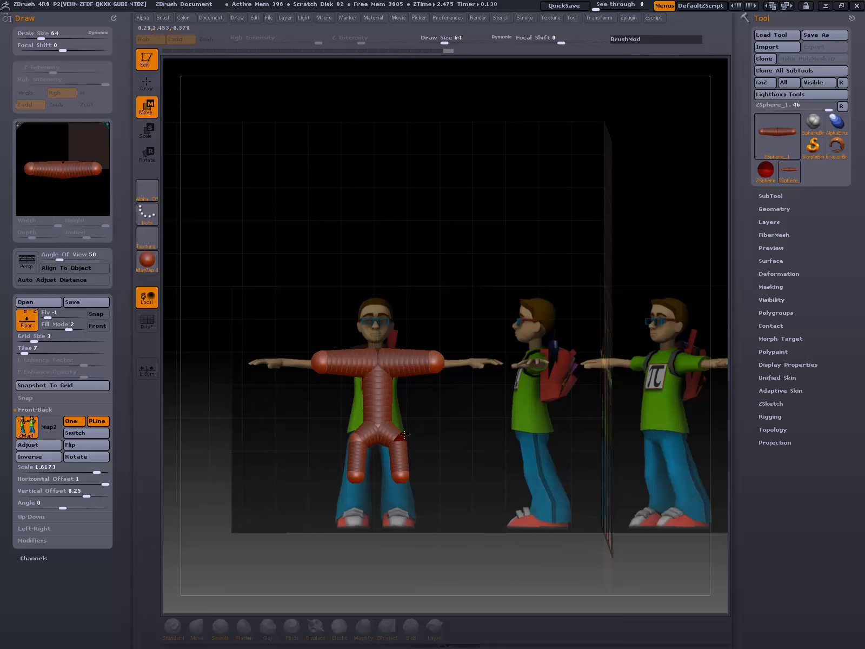
# - Preview the adaptive skin of the ZSphere chain and return to the ZSphere display
pyautogui.press('a')
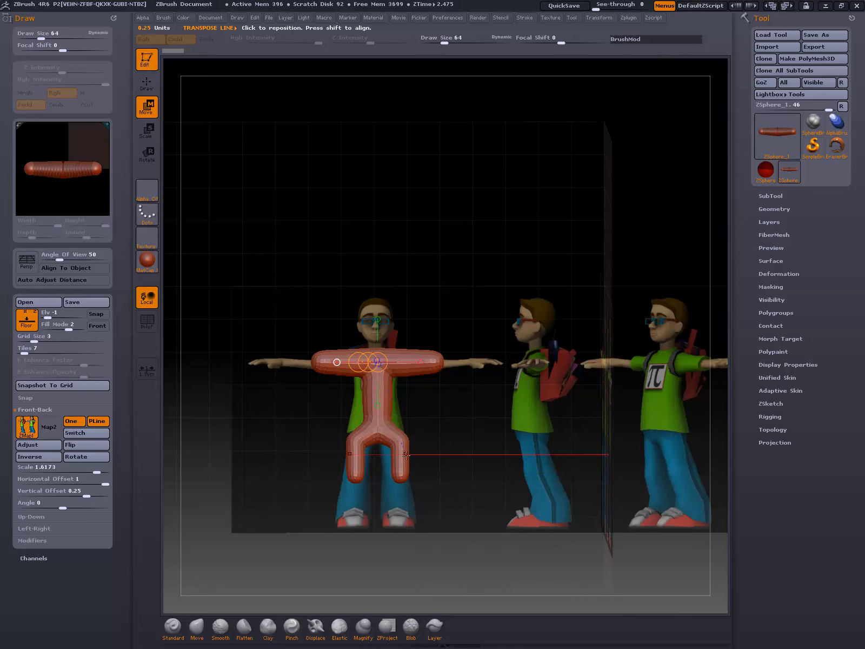
pyautogui.press('a')
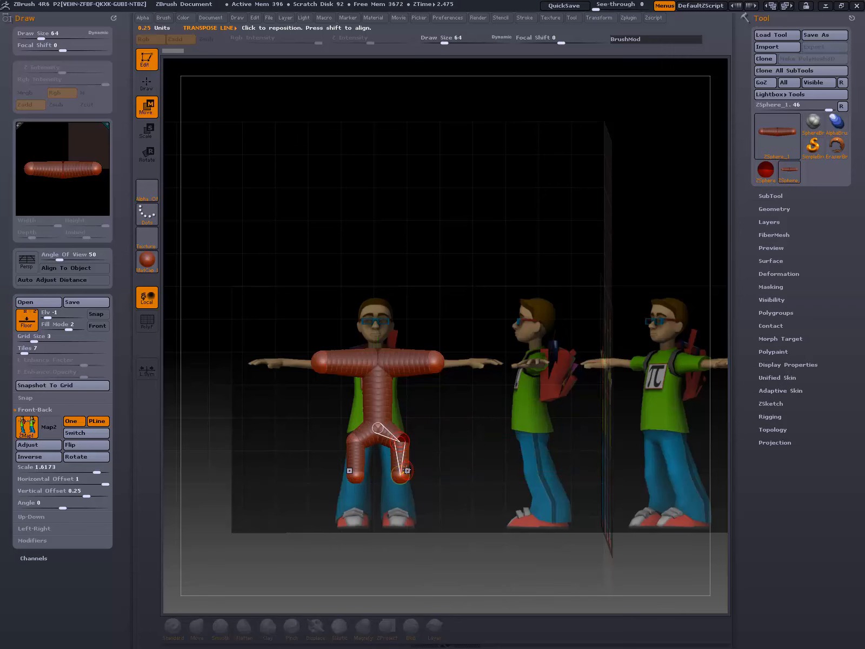
# - In the side view, move the hip, knee and shoulder ZSpheres backward to line up with the side-view character's body
pyautogui.moveTo(393, 560); pyautogui.dragTo(416, 553)
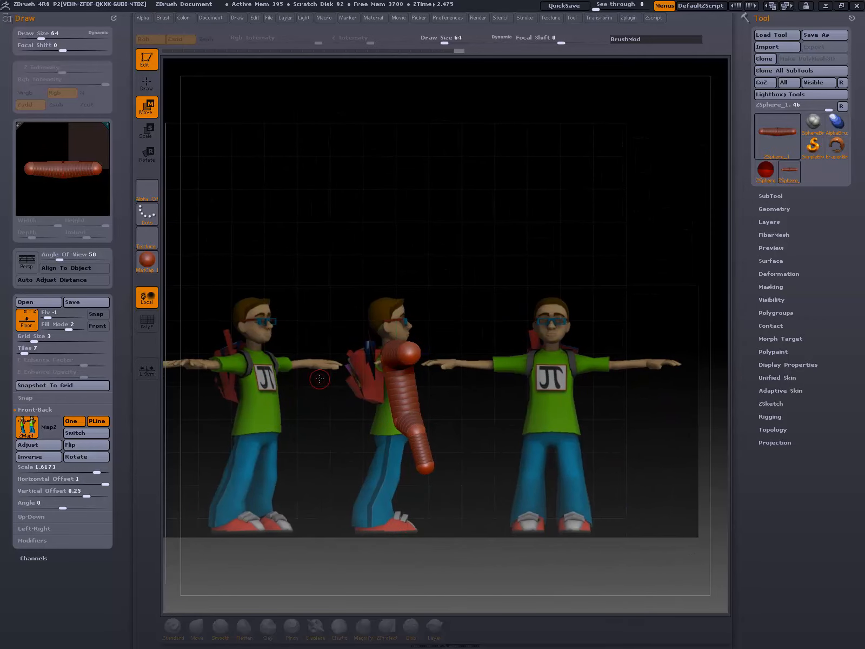
pyautogui.moveTo(395, 427); pyautogui.dragTo(391, 475)
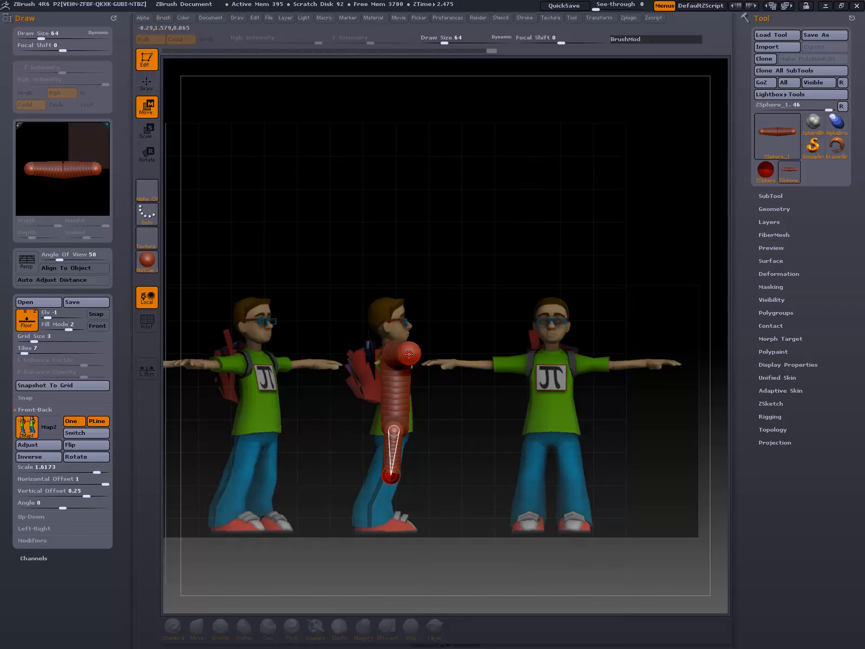
pyautogui.moveTo(409, 354); pyautogui.dragTo(396, 355)
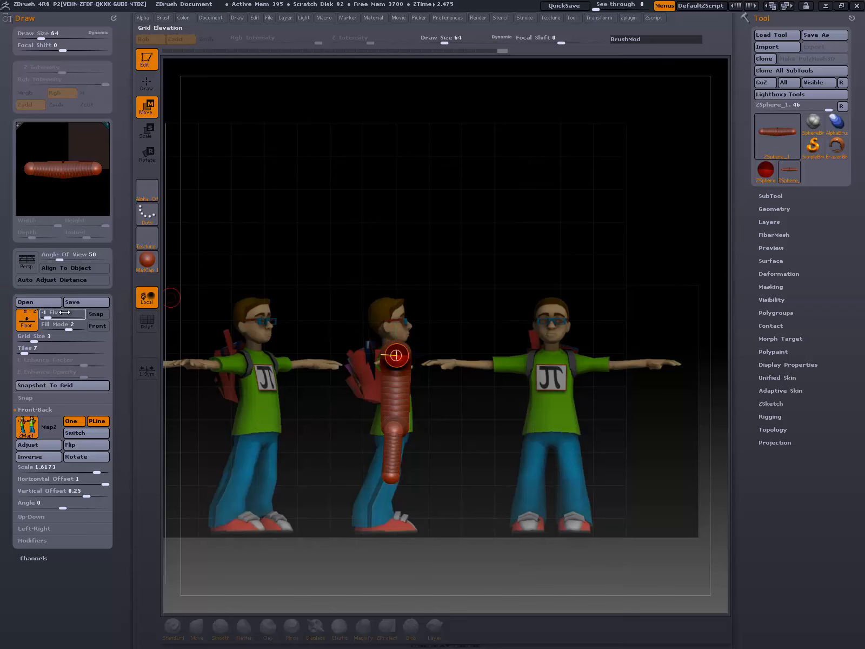
# - Set the floor grid's elevation to -1.0368 and its fill mode to 1, undoing the last shoulder ZSphere move
pyautogui.moveTo(64, 312); pyautogui.dragTo(50, 317)
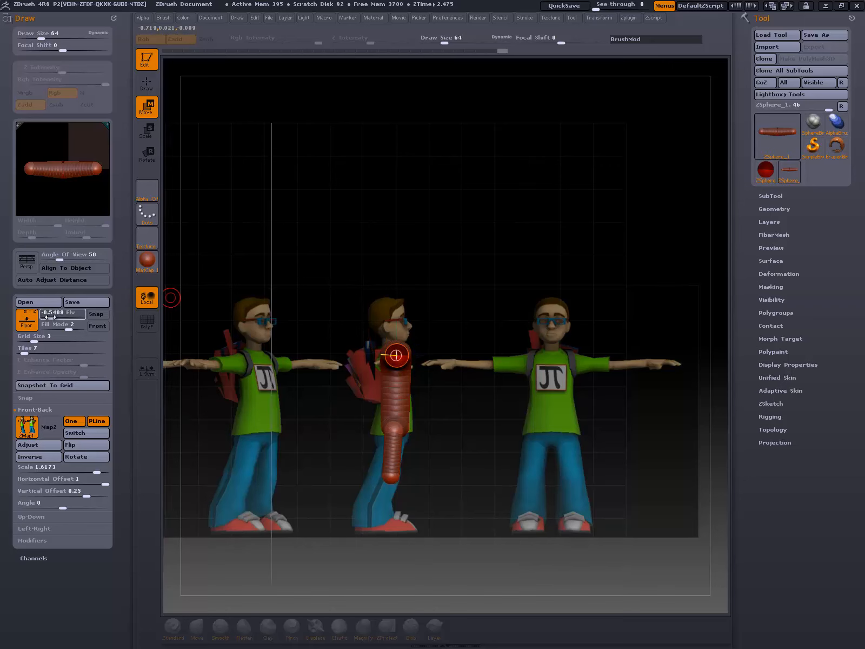
pyautogui.hotkey('ctrl', 'z')
pyautogui.click(69, 327)
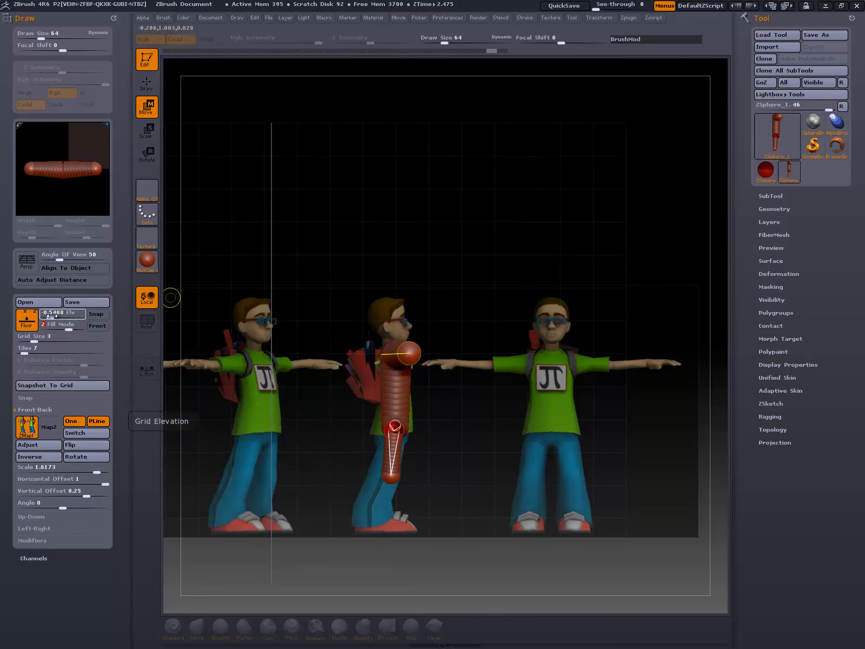
pyautogui.moveTo(51, 316); pyautogui.dragTo(48, 315)
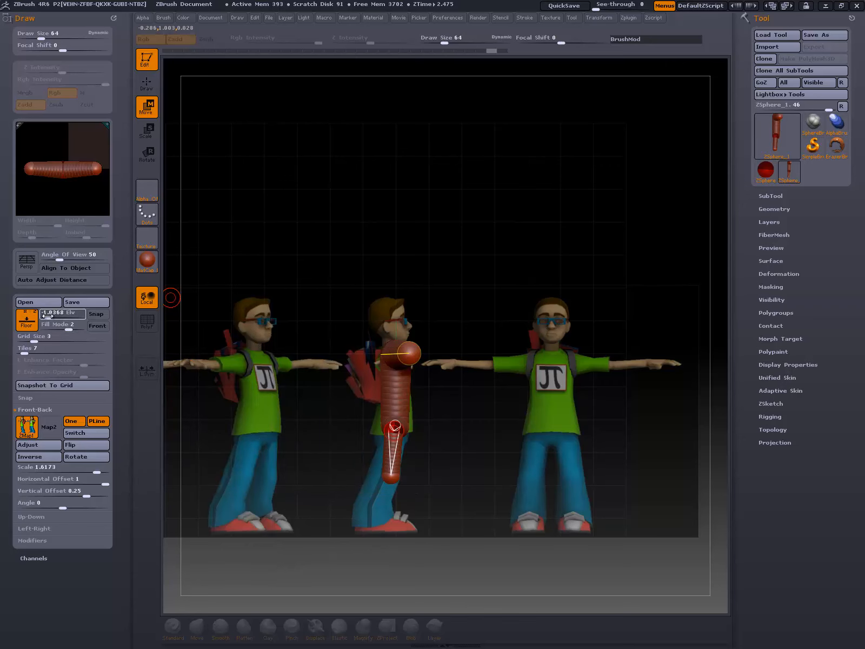
pyautogui.click(56, 328)
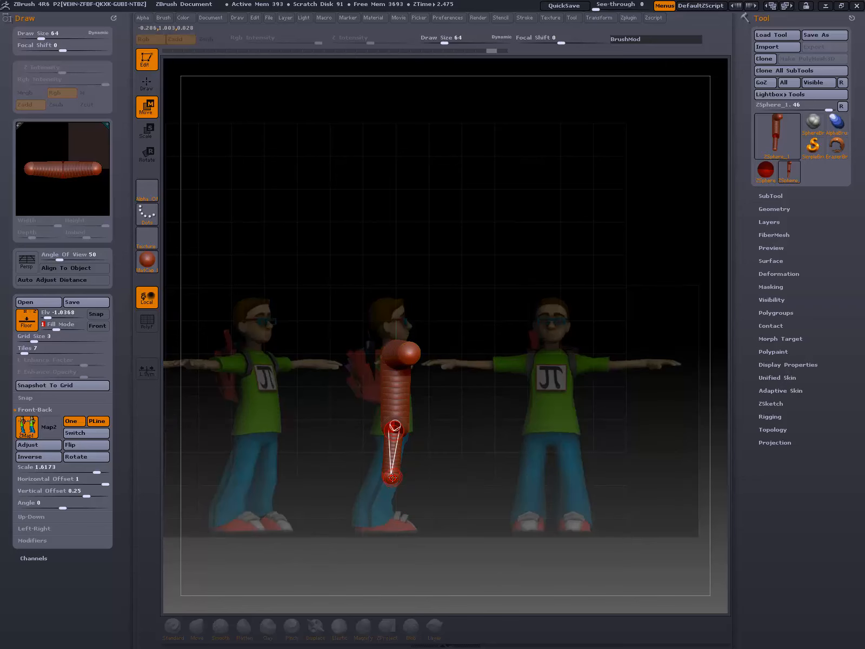
# - Extend mirrored ankle ZSpheres from the knees to the side-view character's heel, enlarge them slightly and nudge them upward
pyautogui.press('q')
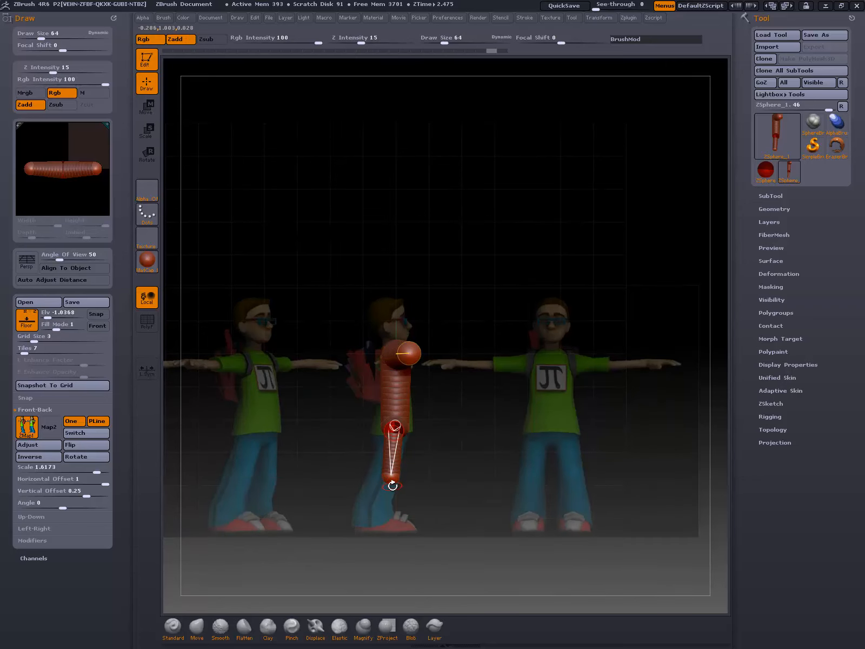
pyautogui.moveTo(391, 483); pyautogui.dragTo(367, 526)
pyautogui.press('w')
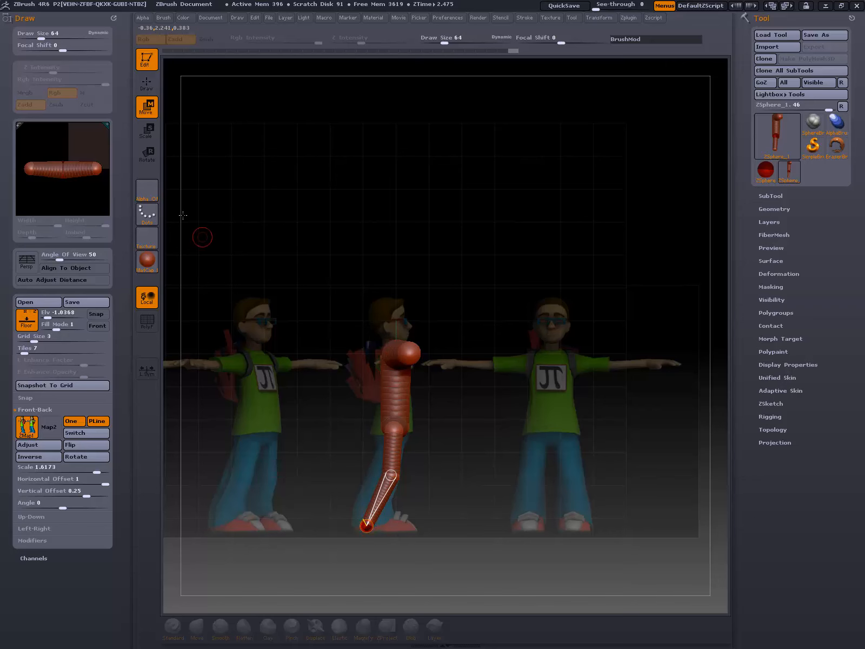
pyautogui.press('e')
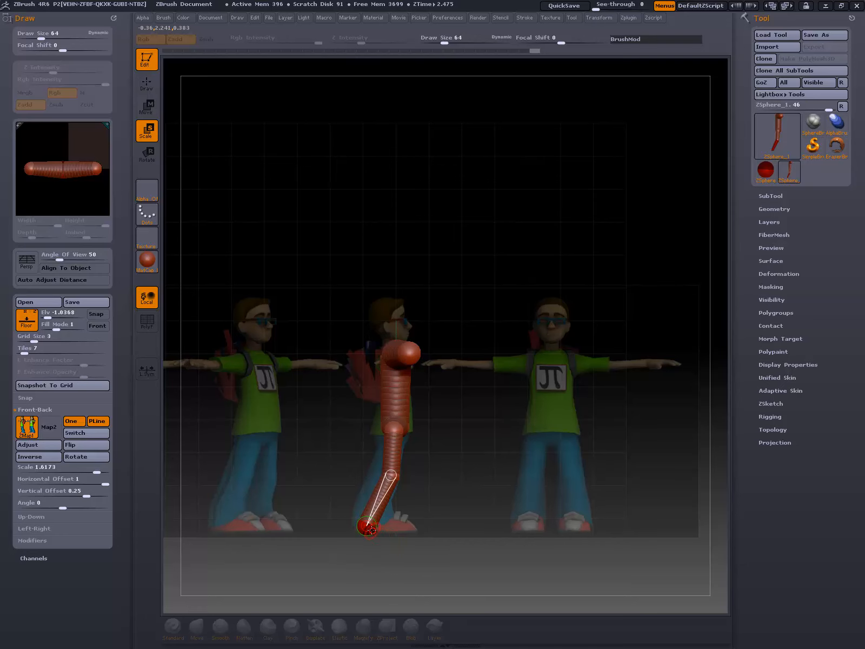
pyautogui.press('w')
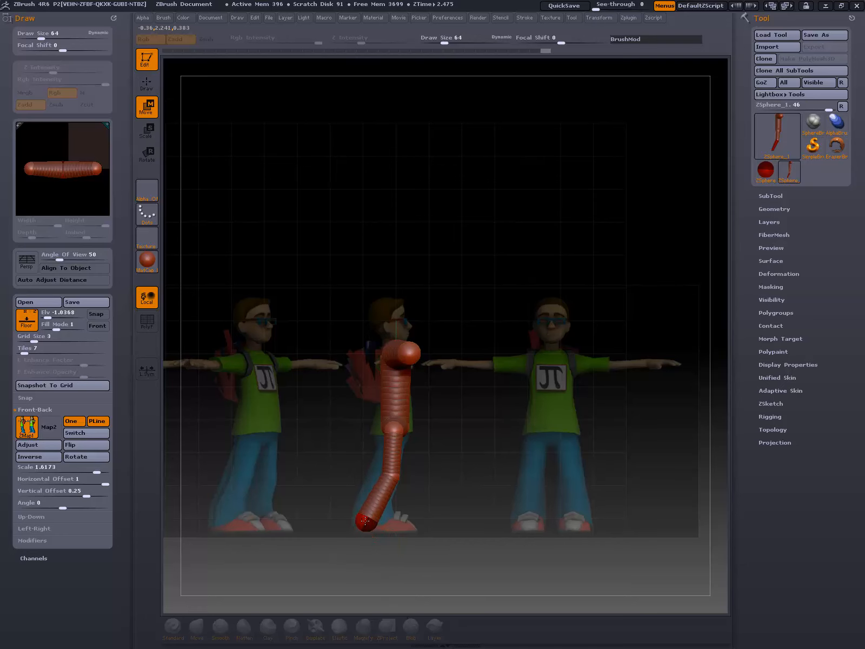
pyautogui.moveTo(364, 521); pyautogui.dragTo(363, 516)
# - Extend mirrored toe ZSpheres forward from the ankles to form the character's feet
pyautogui.keyDown('shift'); pyautogui.moveTo(393, 551); pyautogui.dragTo(339, 559); pyautogui.keyUp('shift')
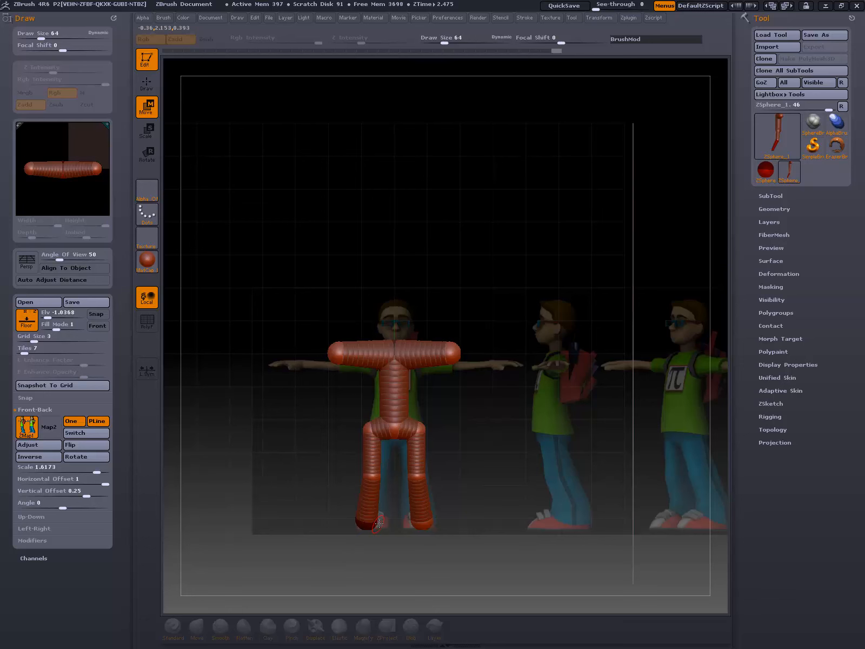
pyautogui.press('q')
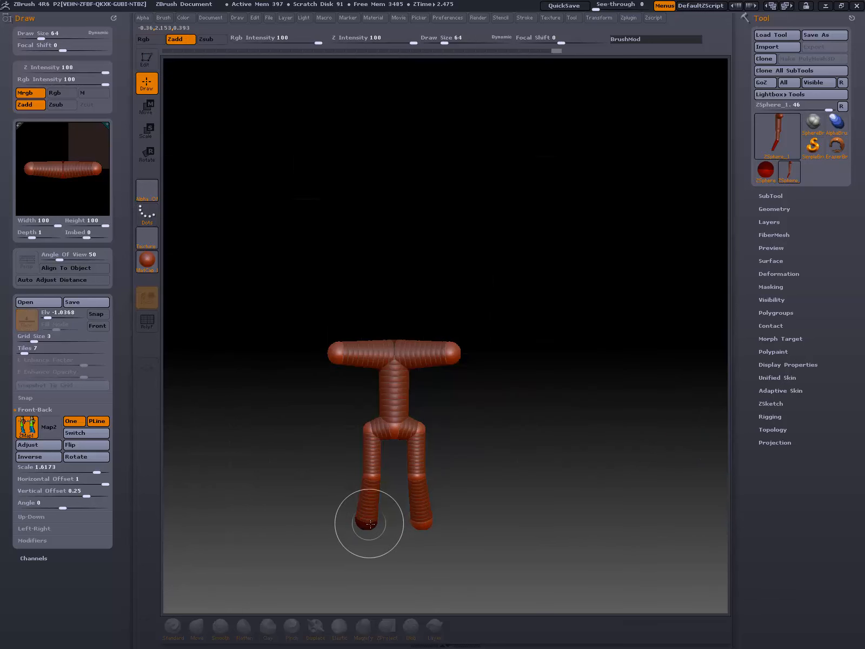
pyautogui.moveTo(349, 545)
pyautogui.keyDown('shift'); pyautogui.mouseDown()
pyautogui.moveTo(380, 547)
pyautogui.moveTo(391, 520)
pyautogui.moveTo(408, 518)
pyautogui.moveTo(373, 498)
pyautogui.moveTo(379, 487)
pyautogui.moveTo(324, 489)
pyautogui.moveTo(313, 470)
pyautogui.mouseUp(); pyautogui.keyUp('shift')
pyautogui.press('w')
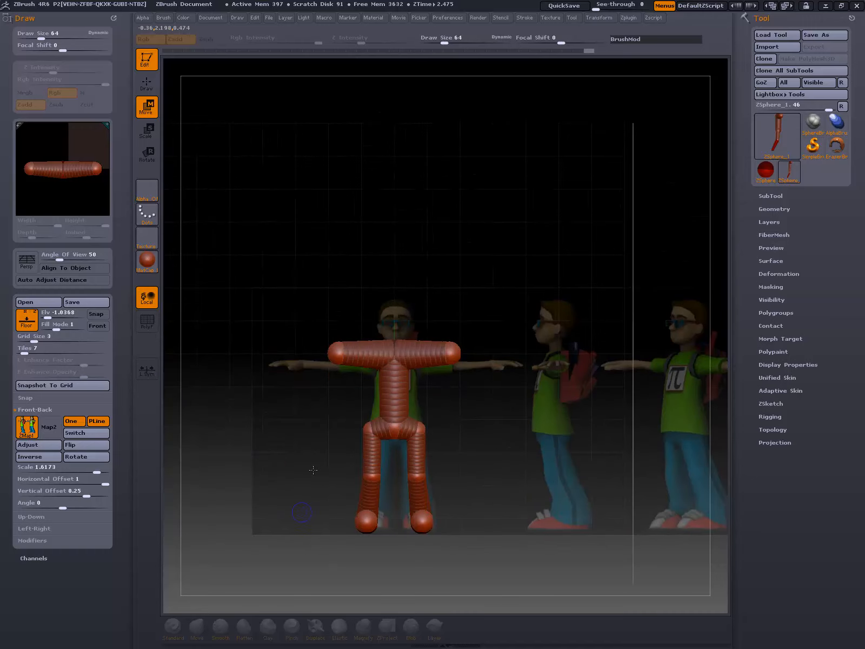
# - Move the mirrored shoulder ZSpheres slightly inward and lower the upper chest and shoulders to the front-view character's arm line
pyautogui.moveTo(332, 346); pyautogui.dragTo(338, 347)
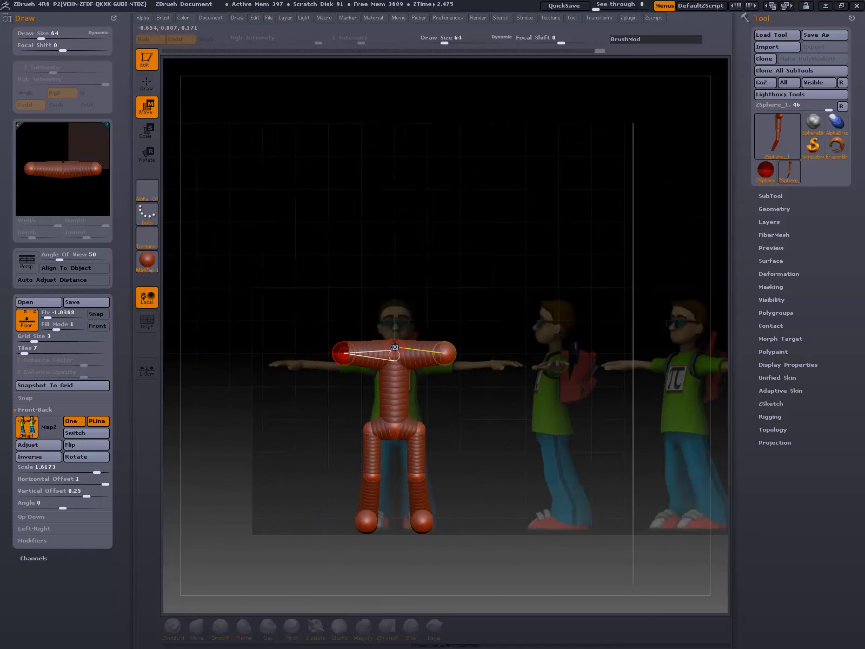
pyautogui.moveTo(401, 352); pyautogui.dragTo(339, 364)
pyautogui.hotkey('ctrl', 'z')
# - Extend mirrored arm ZSpheres outward from the shoulders along the front-view character's arms and adjust their depth from above
pyautogui.press('q')
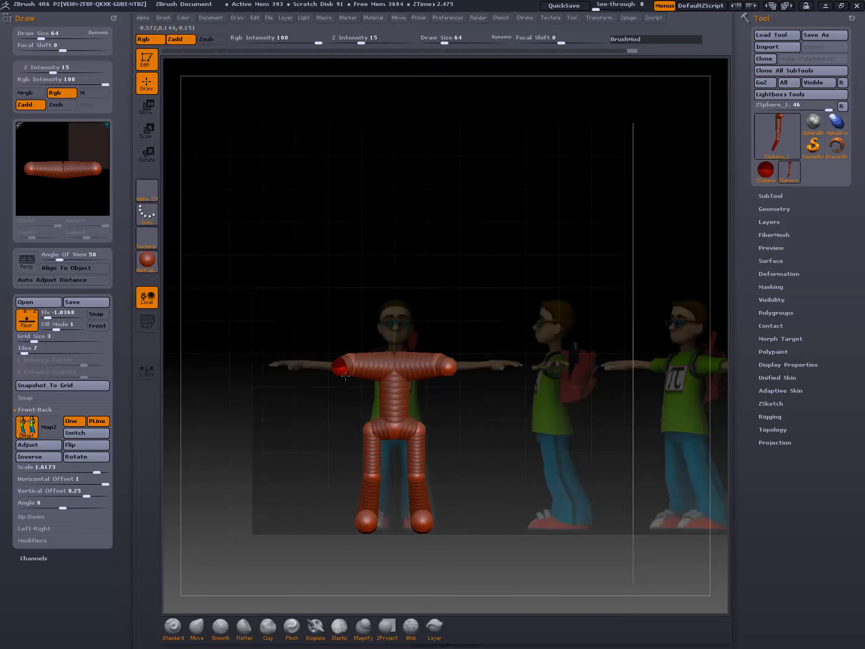
pyautogui.press('w')
pyautogui.moveTo(339, 365); pyautogui.dragTo(307, 358)
pyautogui.moveTo(311, 411); pyautogui.dragTo(319, 524)
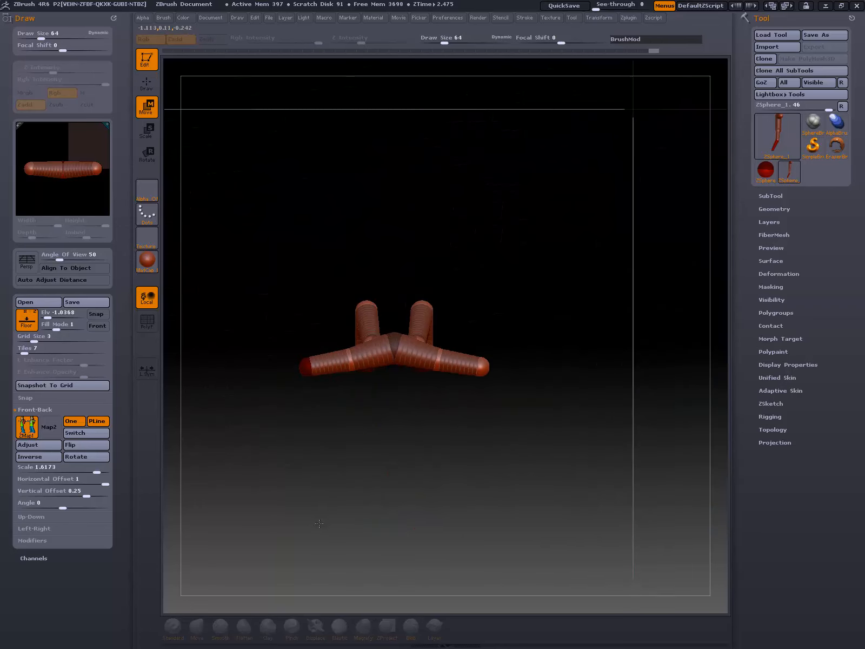
pyautogui.moveTo(355, 353); pyautogui.dragTo(311, 358)
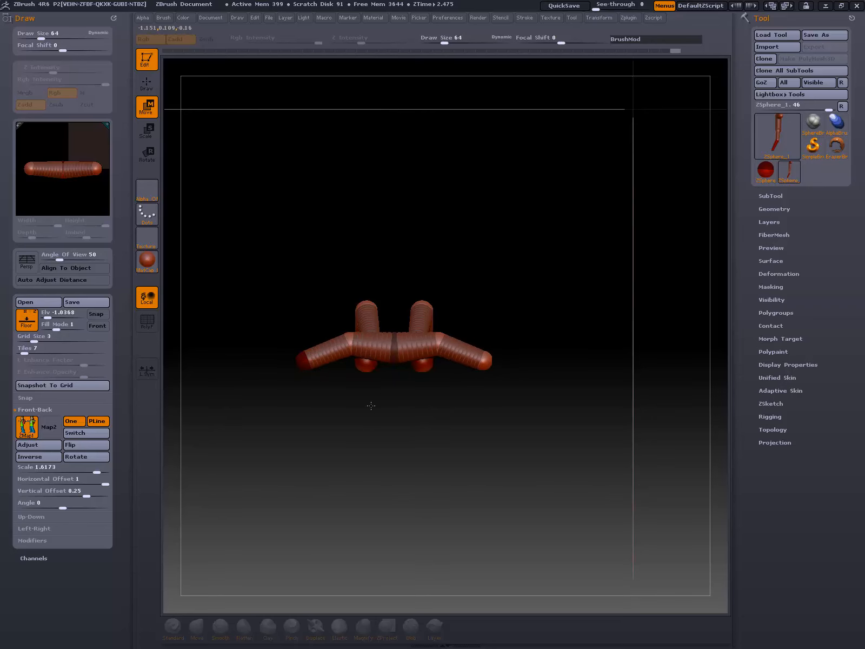
pyautogui.keyDown('shift'); pyautogui.moveTo(371, 405); pyautogui.dragTo(369, 349); pyautogui.keyUp('shift')
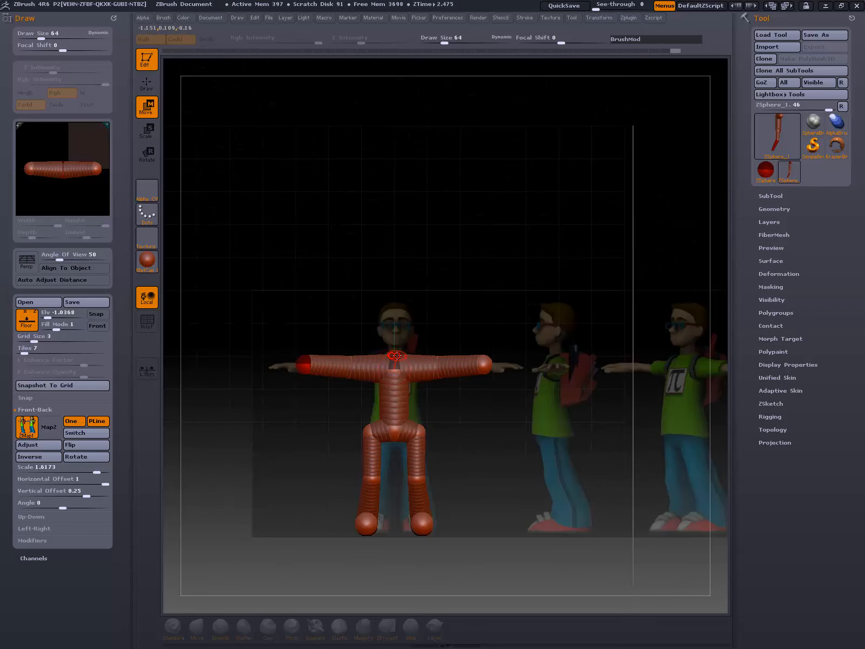
# - Add a neck ZSphere on top of the chest and line it up with the side-view character's neck
pyautogui.press('q')
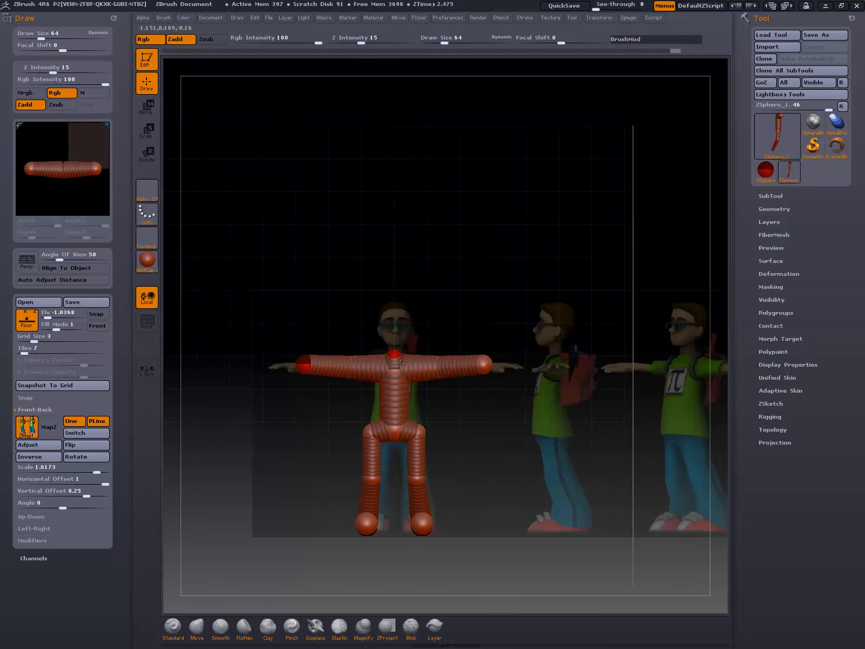
pyautogui.moveTo(323, 421); pyautogui.dragTo(378, 399)
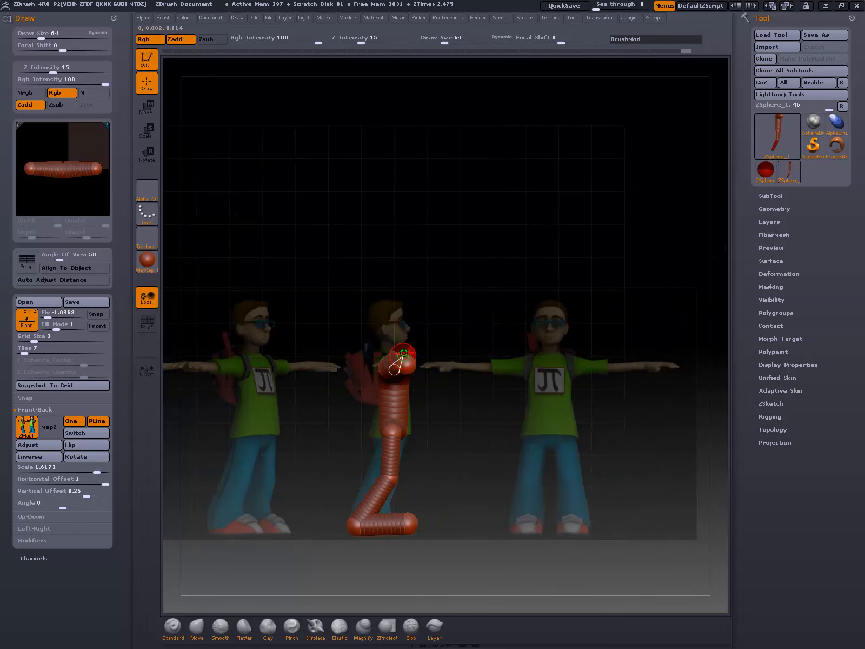
pyautogui.press('w')
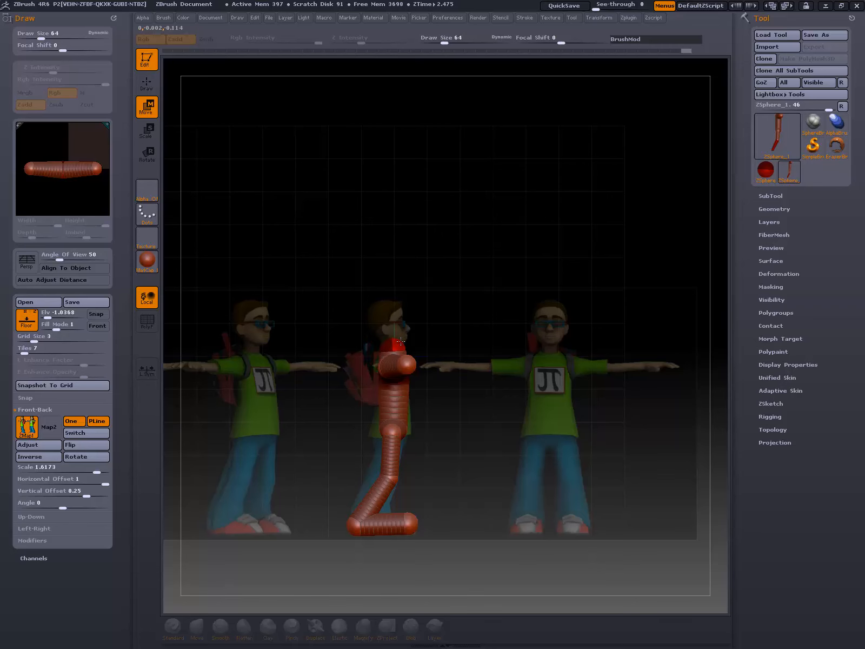
pyautogui.moveTo(446, 427); pyautogui.dragTo(412, 340)
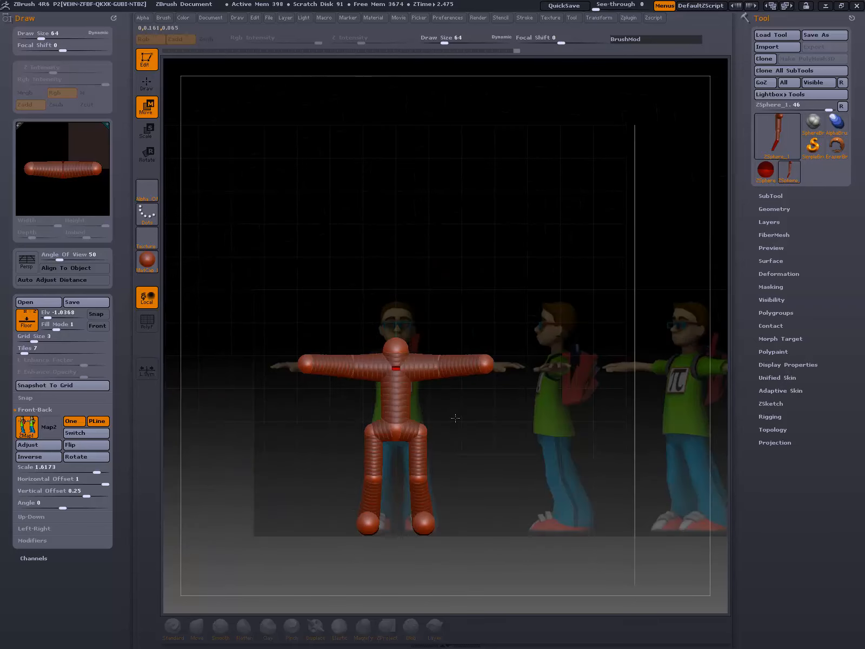
# - Add a head ZSphere from the neck ZSphere and raise it to the front-view character's head
pyautogui.click(399, 342)
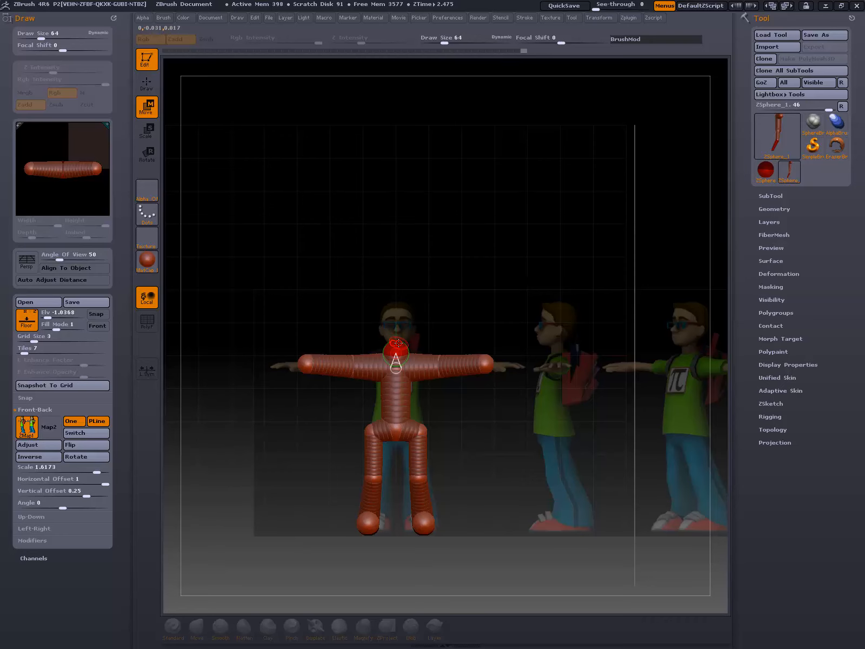
pyautogui.press('r')
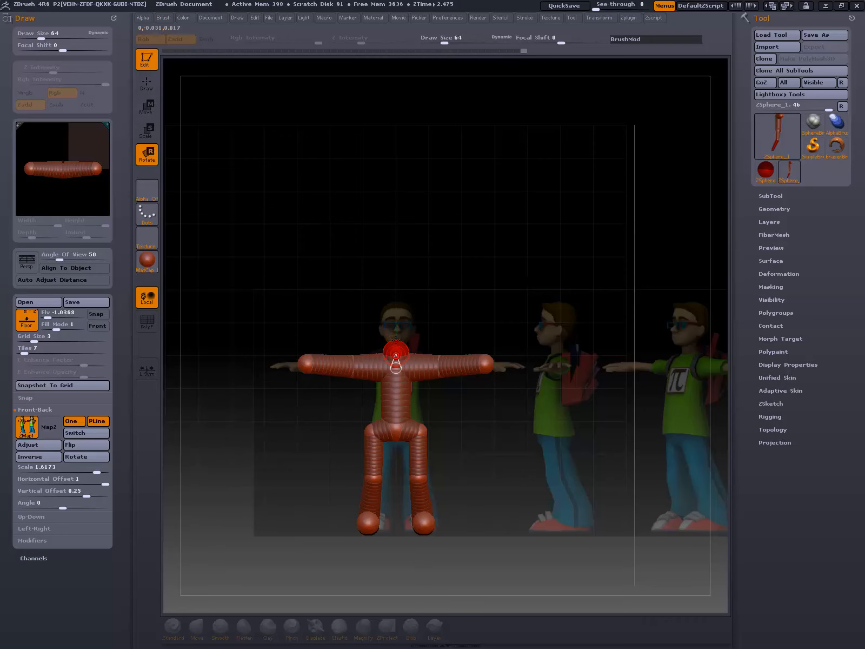
pyautogui.press('q')
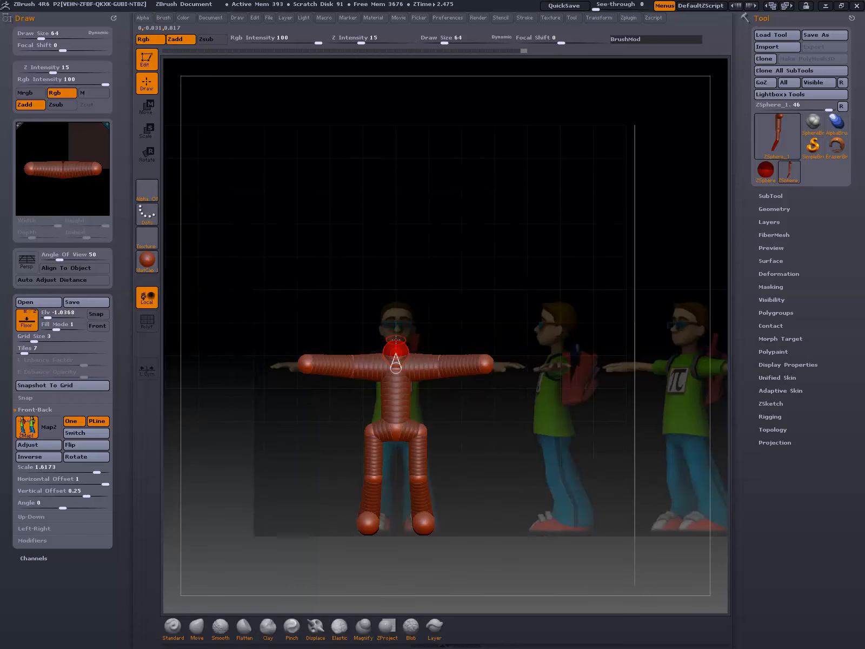
pyautogui.press('w')
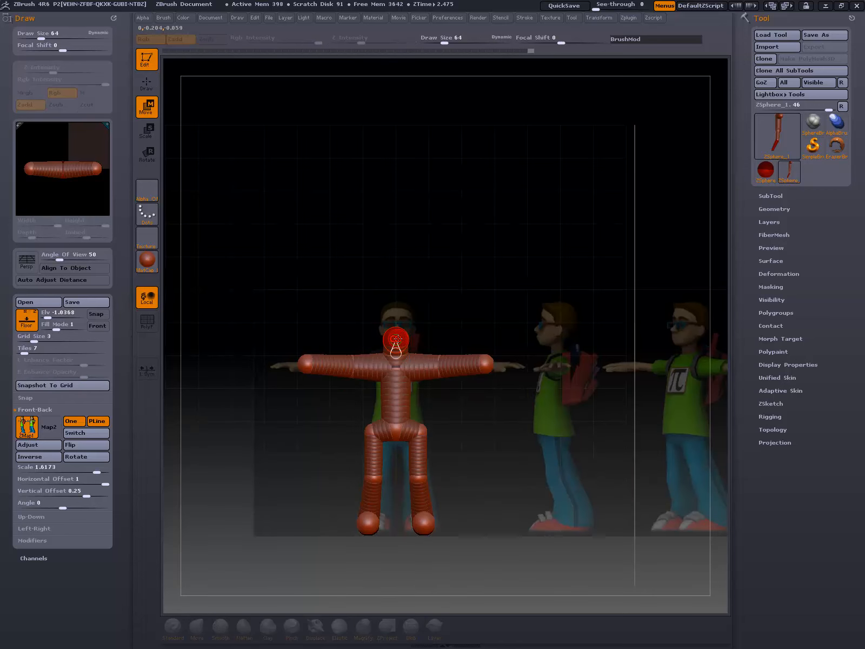
pyautogui.moveTo(397, 341); pyautogui.dragTo(398, 325)
# - Preview the adaptive skin of the body with its new arms and head, and return to the ZSphere display
pyautogui.press('a')
pyautogui.moveTo(403, 295); pyautogui.dragTo(329, 372)
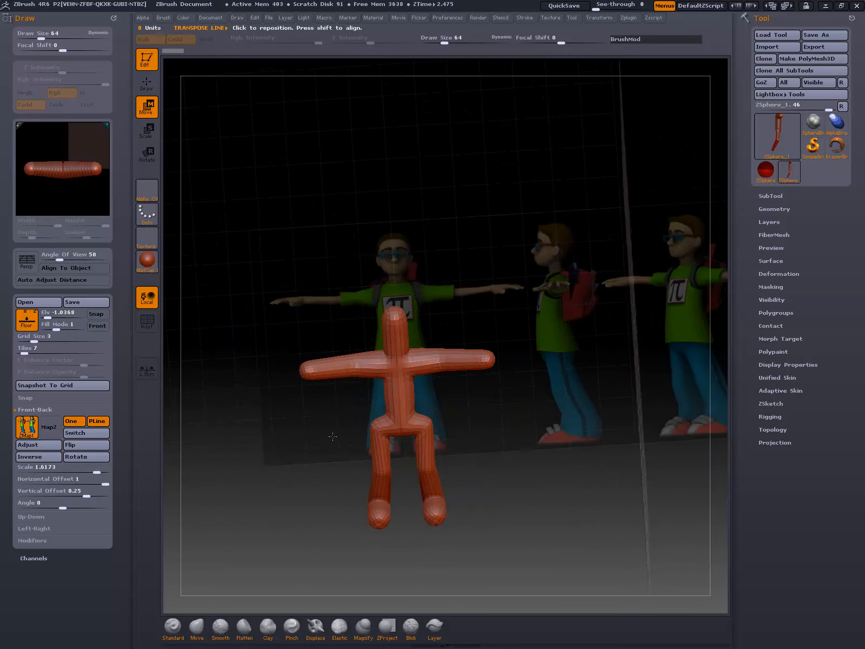
pyautogui.keyDown('shift'); pyautogui.moveTo(313, 450); pyautogui.dragTo(346, 487); pyautogui.keyUp('shift')
pyautogui.press('a')
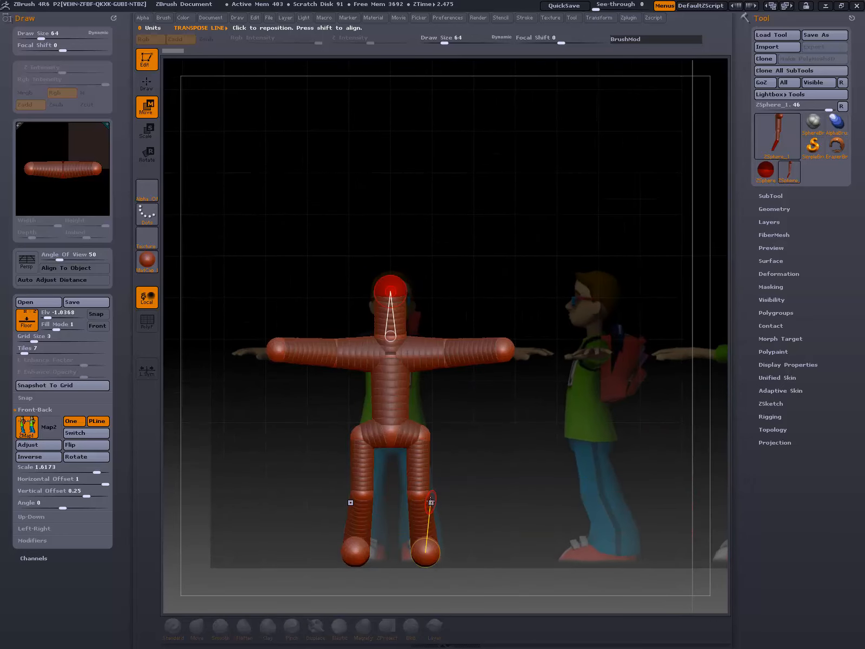
# - Move the mirrored hip, knee and foot ZSpheres inward so the legs stand closer together in the front view
pyautogui.click(422, 493)
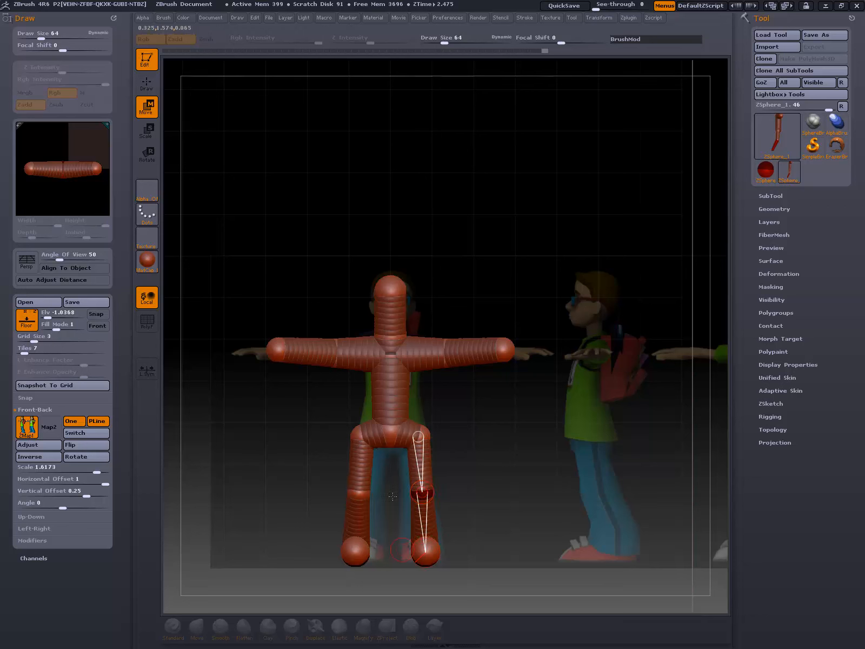
pyautogui.moveTo(421, 438); pyautogui.dragTo(417, 438)
pyautogui.moveTo(365, 491); pyautogui.dragTo(374, 490)
pyautogui.moveTo(362, 549); pyautogui.dragTo(360, 553)
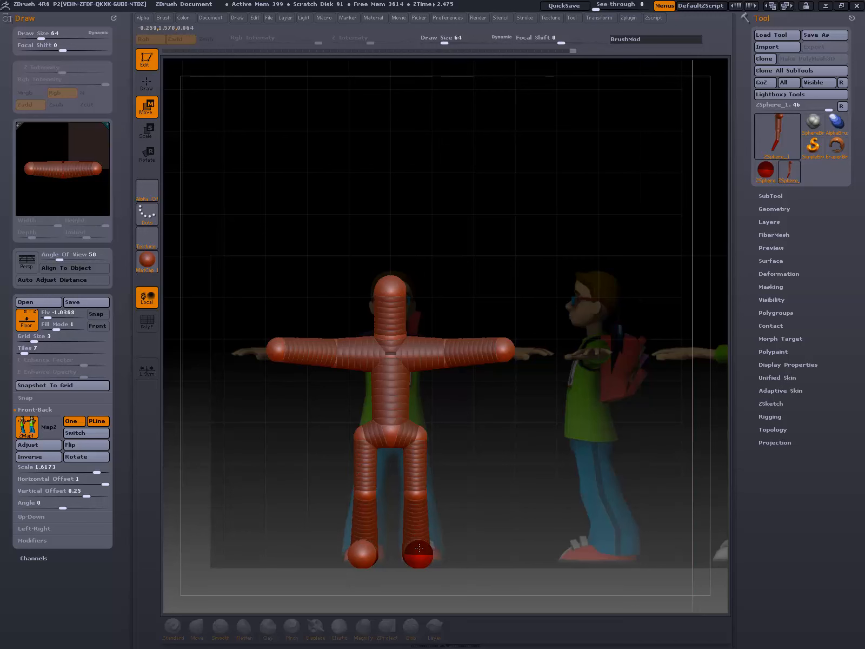
pyautogui.moveTo(416, 553); pyautogui.dragTo(415, 554)
pyautogui.moveTo(530, 539); pyautogui.dragTo(465, 546)
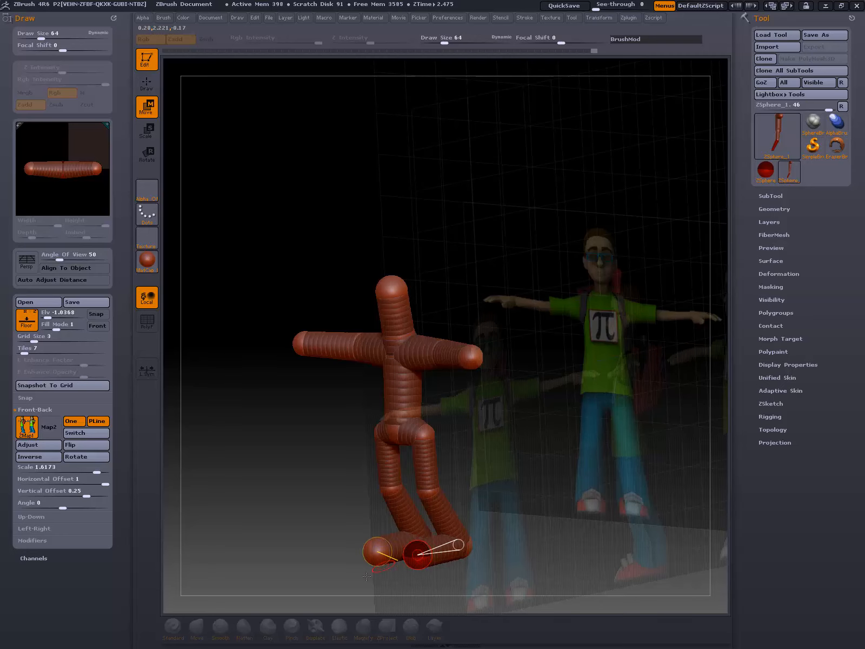
pyautogui.moveTo(346, 560); pyautogui.dragTo(401, 562)
# - Preview the whole body's adaptive skin and compare its proportions with the front-view reference character
pyautogui.press('a')
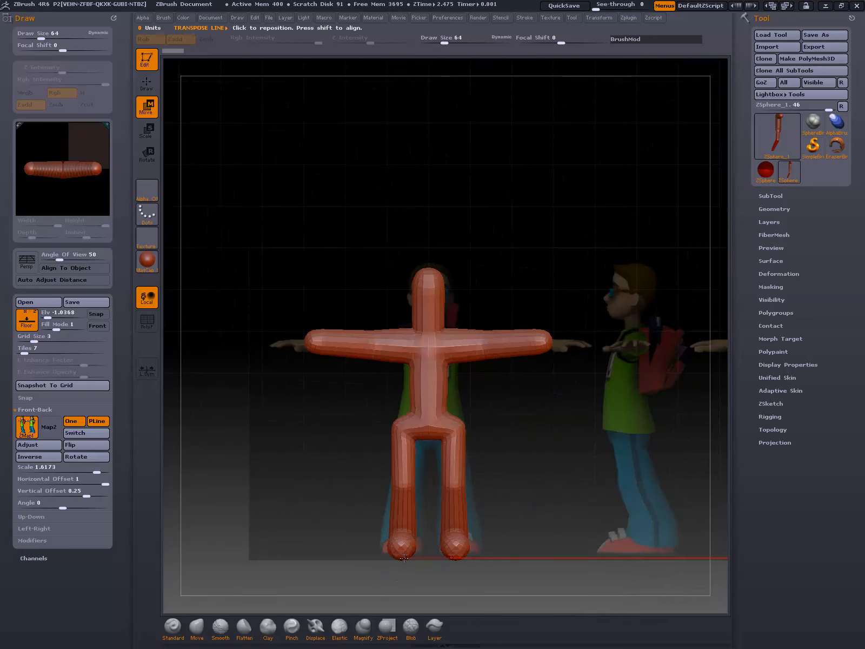
pyautogui.keyDown('alt'); pyautogui.moveTo(340, 446); pyautogui.dragTo(306, 474); pyautogui.keyUp('alt')
pyautogui.moveTo(265, 477); pyautogui.dragTo(296, 484)
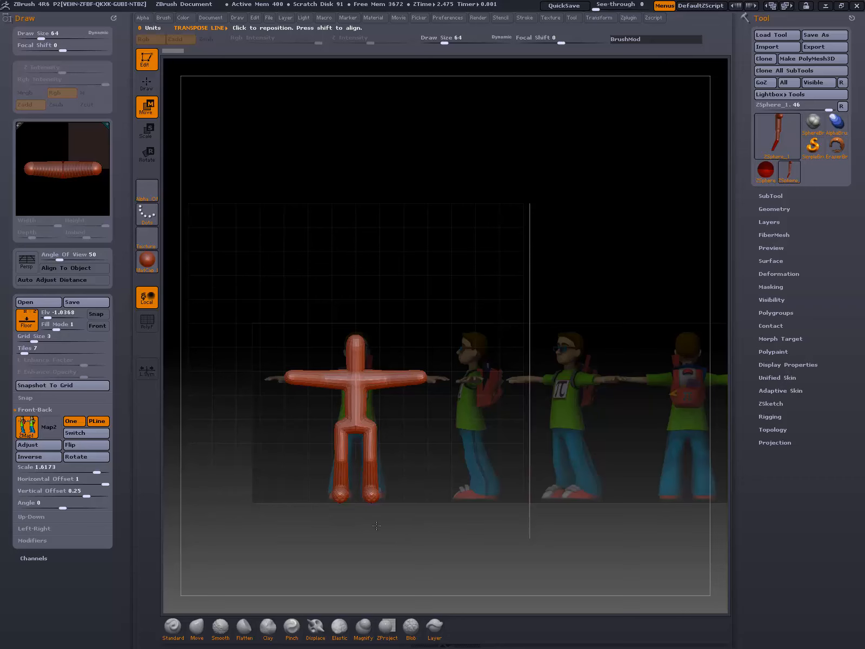
pyautogui.moveTo(405, 529); pyautogui.dragTo(427, 519)
pyautogui.moveTo(396, 236); pyautogui.dragTo(345, 210)
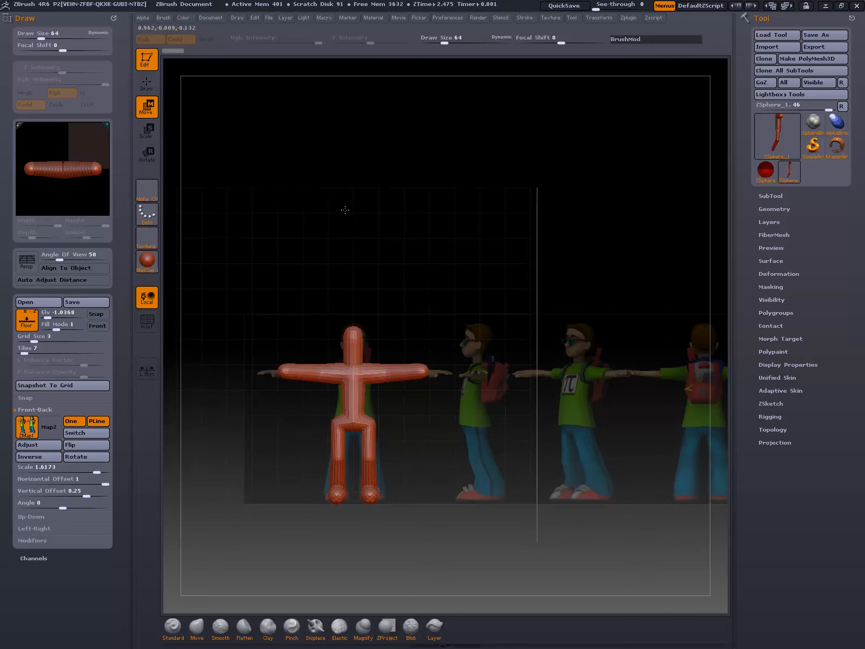
pyautogui.moveTo(305, 237)
pyautogui.mouseDown()
pyautogui.moveTo(344, 245)
pyautogui.moveTo(342, 195)
pyautogui.moveTo(324, 209)
pyautogui.moveTo(324, 230)
pyautogui.moveTo(311, 235)
pyautogui.mouseUp()
pyautogui.moveTo(420, 298); pyautogui.dragTo(404, 267)
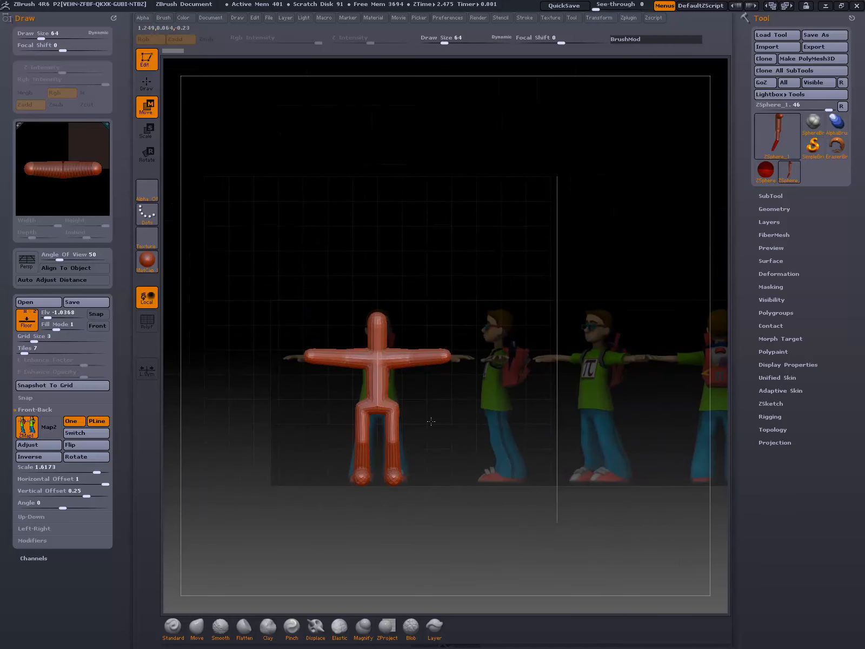
pyautogui.moveTo(286, 487); pyautogui.dragTo(281, 517)
pyautogui.press('a')
pyautogui.press('a')
pyautogui.press('a')
pyautogui.press('a')
# - Start saving the project under a new name and create and open a Desktop folder called leo_Zspheres
pyautogui.click(269, 18)
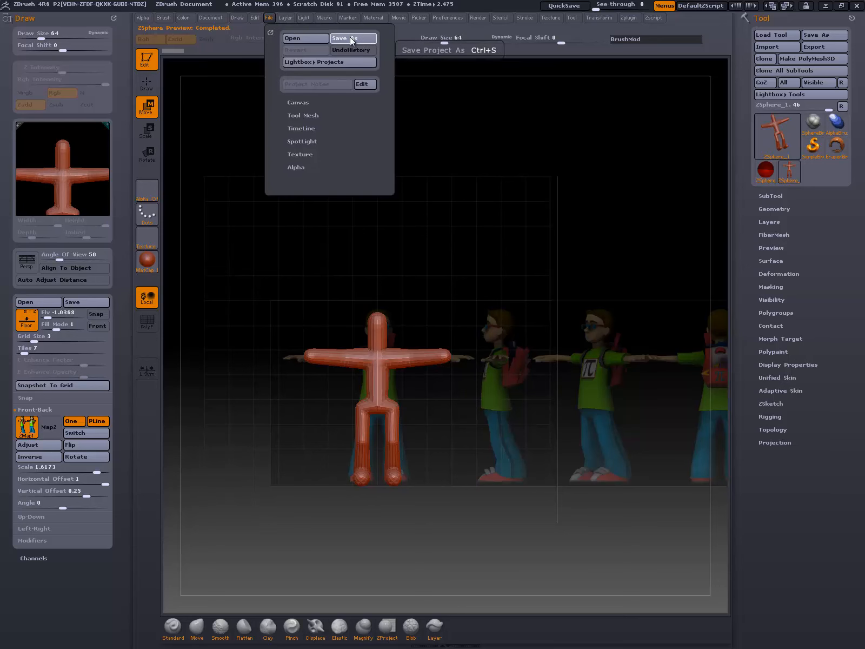
pyautogui.click(349, 37)
pyautogui.rightClick(321, 443)
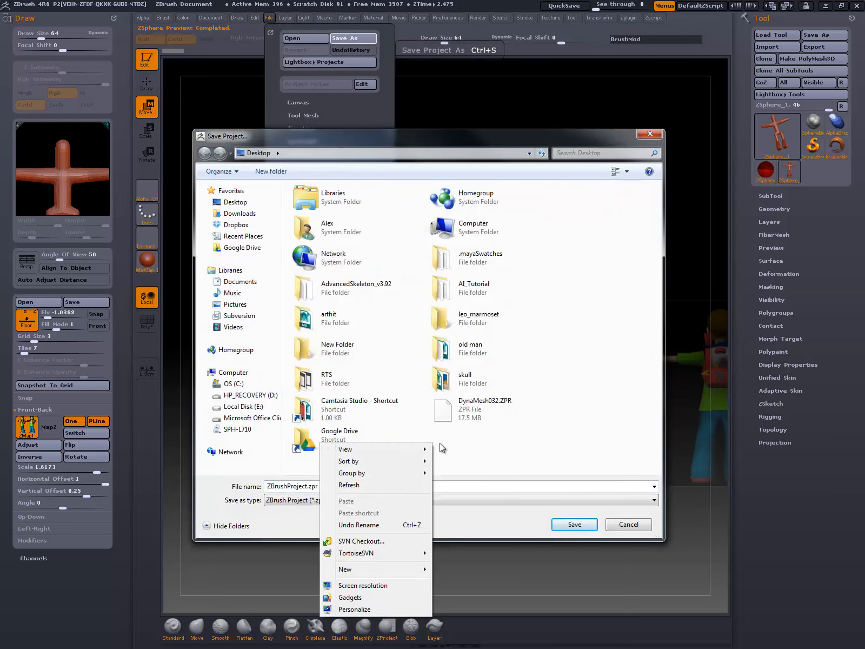
pyautogui.moveTo(397, 571)
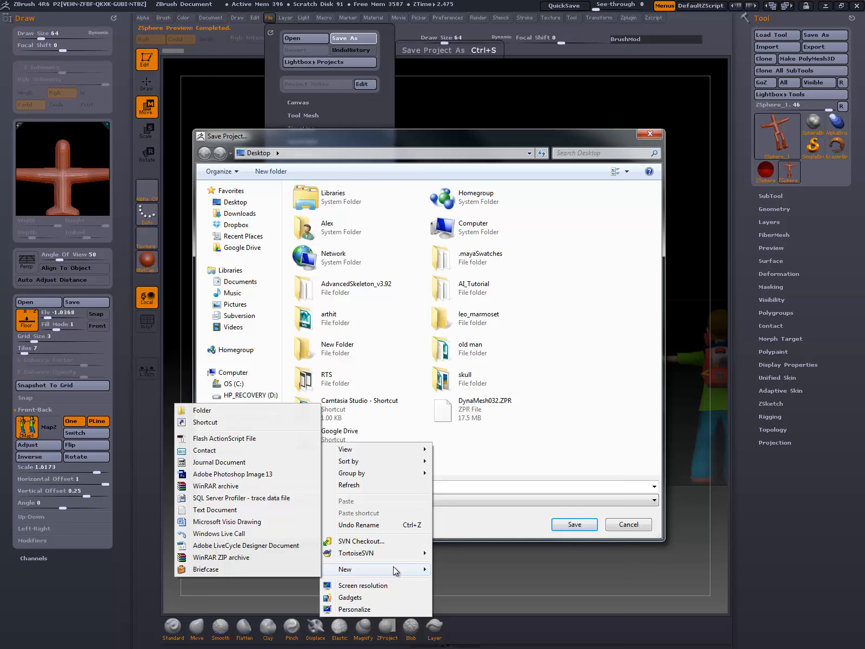
pyautogui.click(239, 410)
pyautogui.write('leo_')
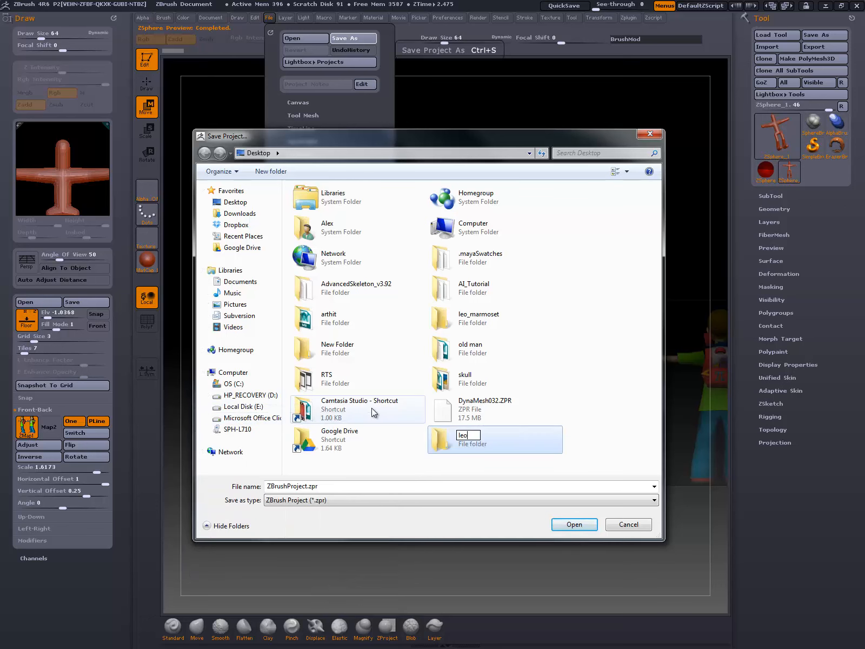
pyautogui.write('Zspheres')
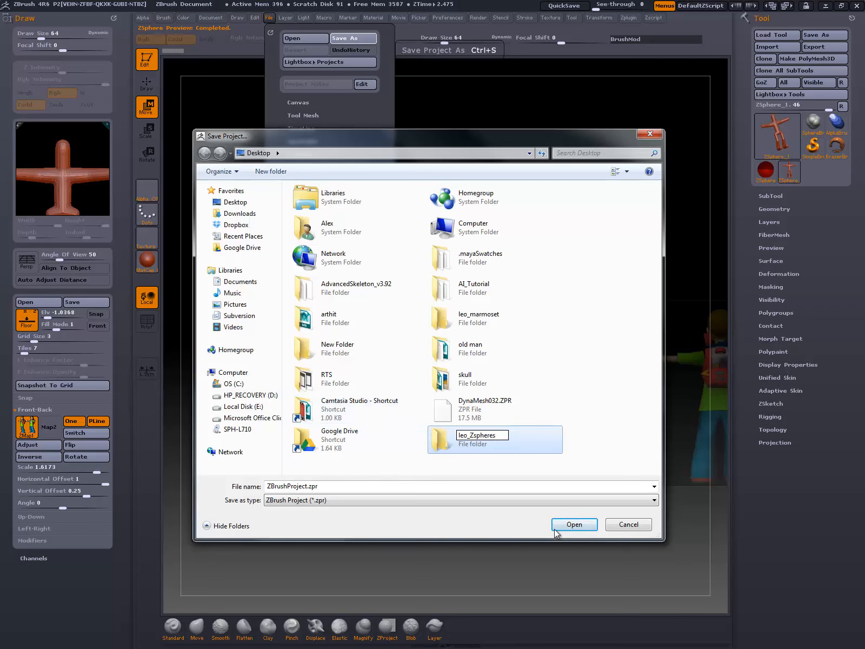
pyautogui.press('Return')
pyautogui.doubleClick(521, 431)
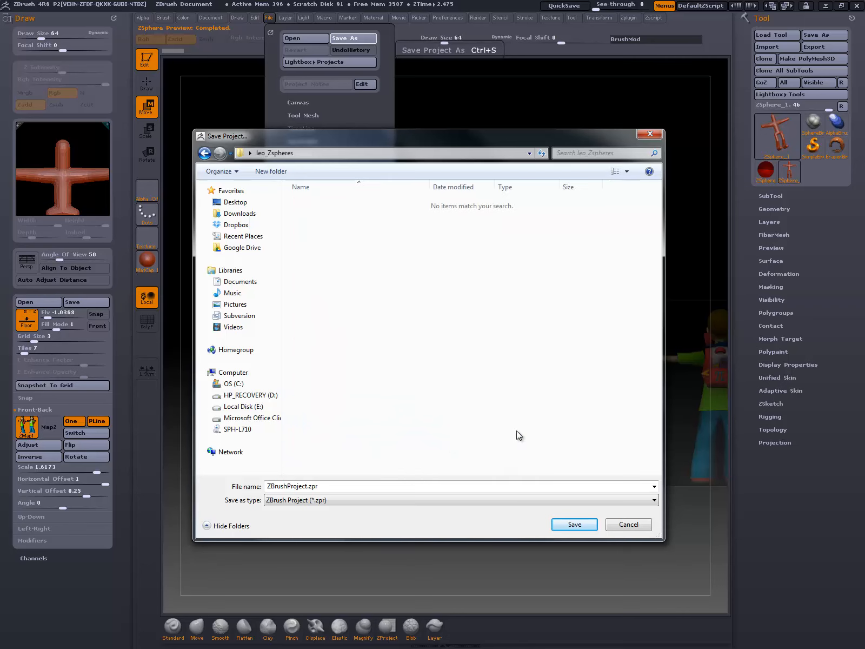
# - Save the project in the leo_Zspheres folder as leo_Z_01
pyautogui.click(381, 484)
pyautogui.write('leo_')
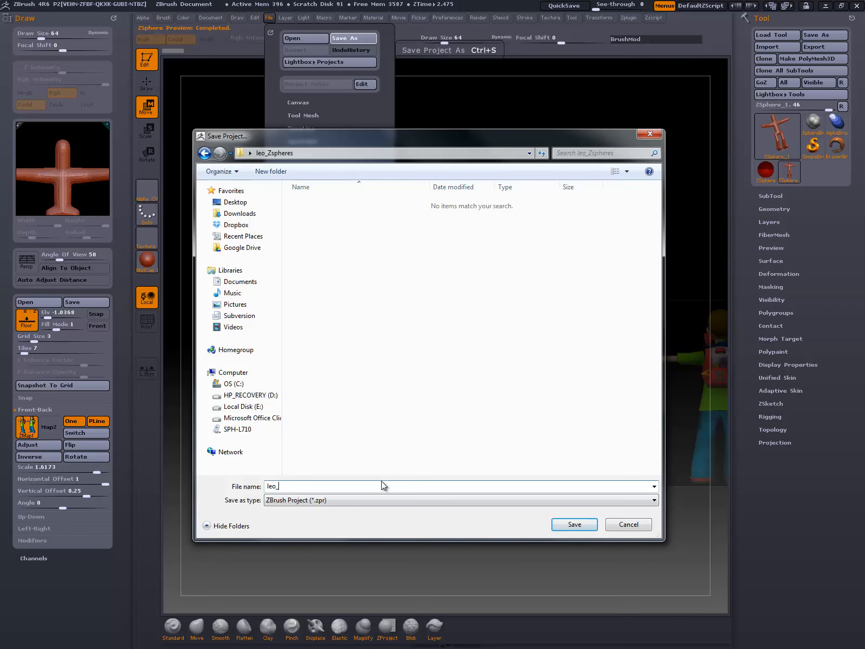
pyautogui.write('Z_01')
pyautogui.press('Return')
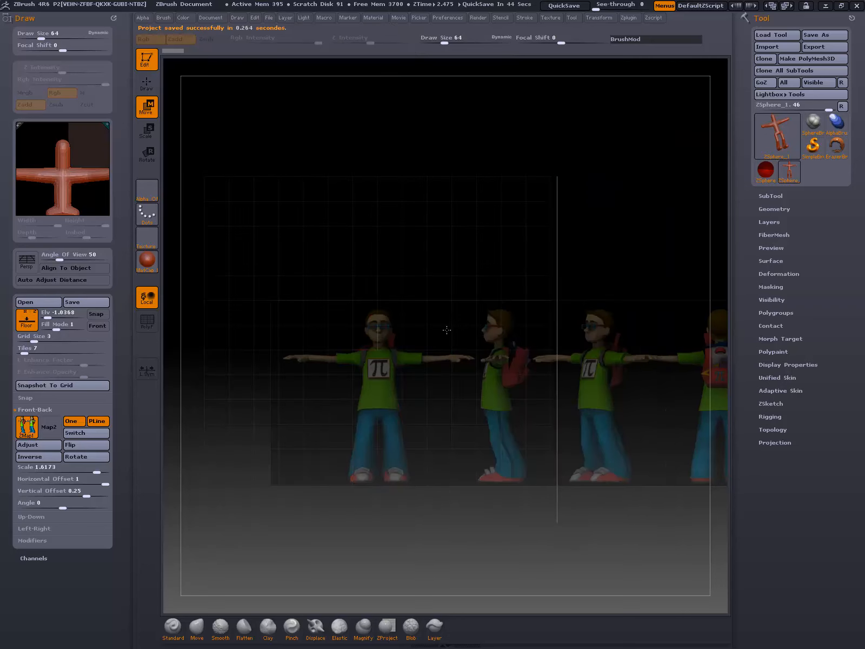